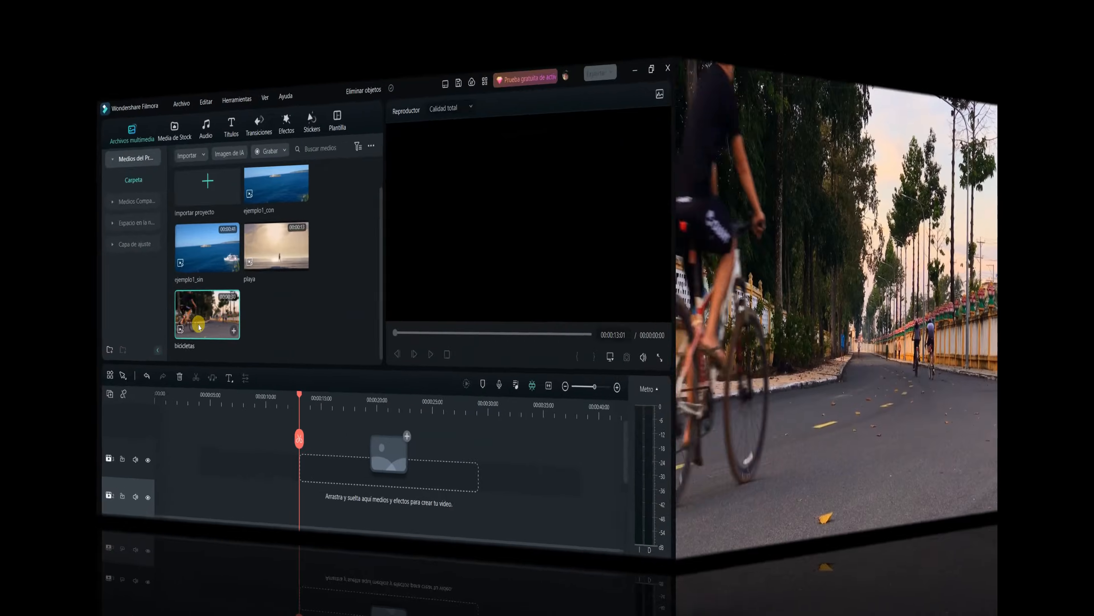
Place the bicicletas clip at the start of video track 1 and preview it from the beginning.
left_click_drag(199, 326, 160, 487)
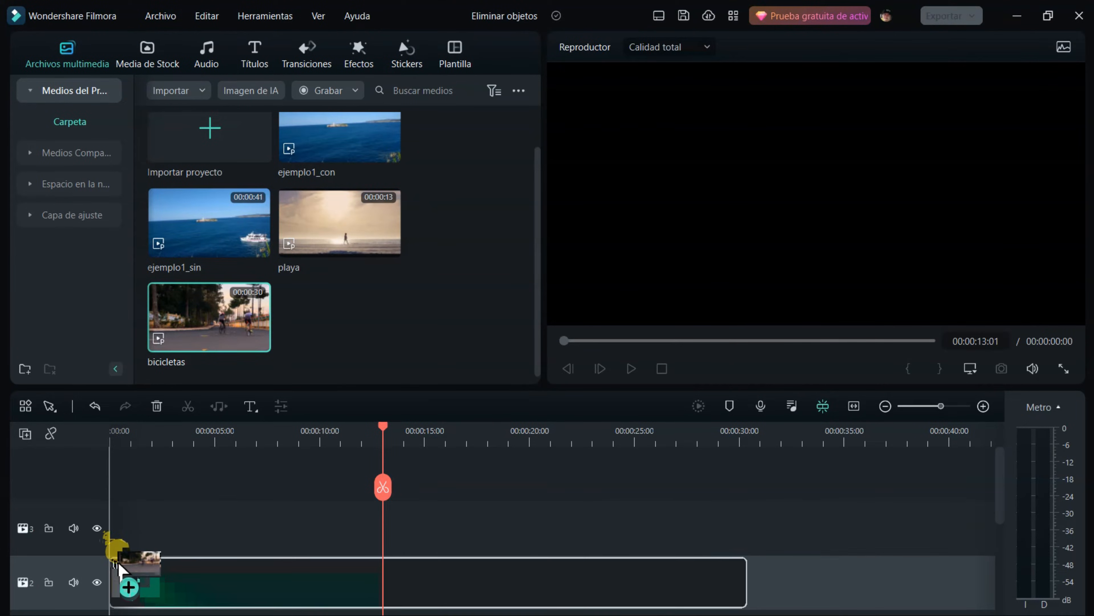
mouse_move(119, 563)
left_mouse_down()
mouse_move(127, 599)
mouse_move(115, 562)
left_mouse_up()
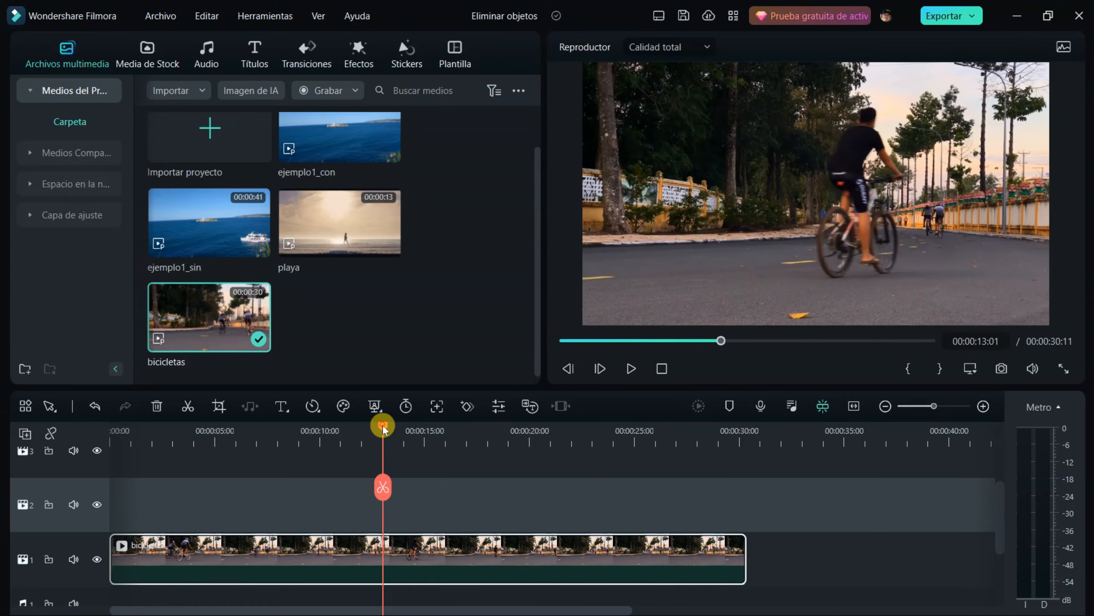
left_click_drag(383, 425, 110, 427)
key("space")
key("space")
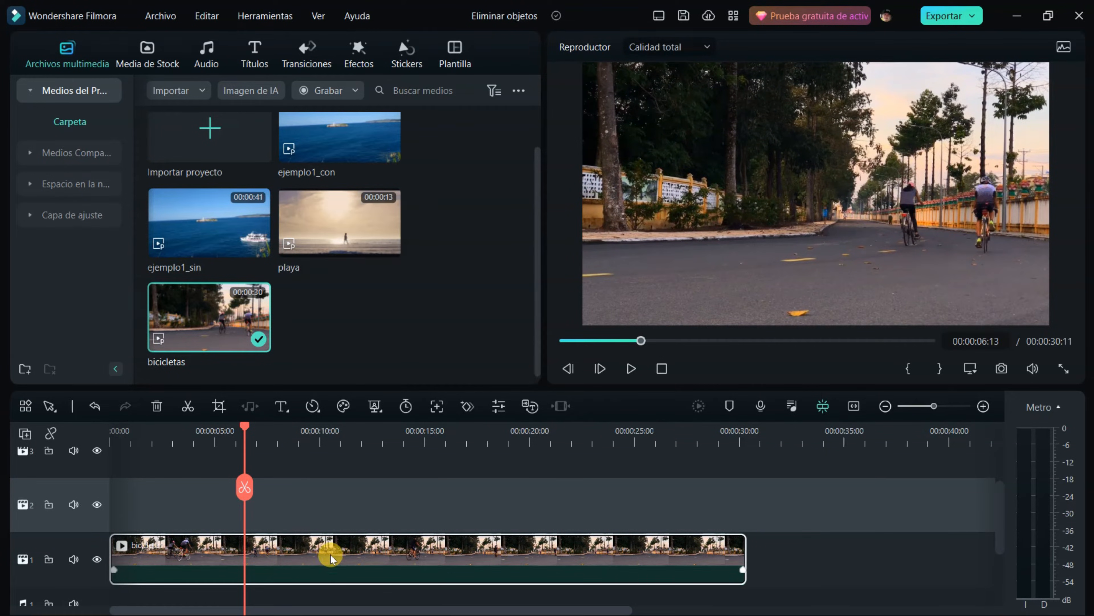
Duplicate the bicicletas clip onto track 2 and give the copy a small rectangle mask around the orange leaf on the road.
left_click_drag(331, 558, 325, 511)
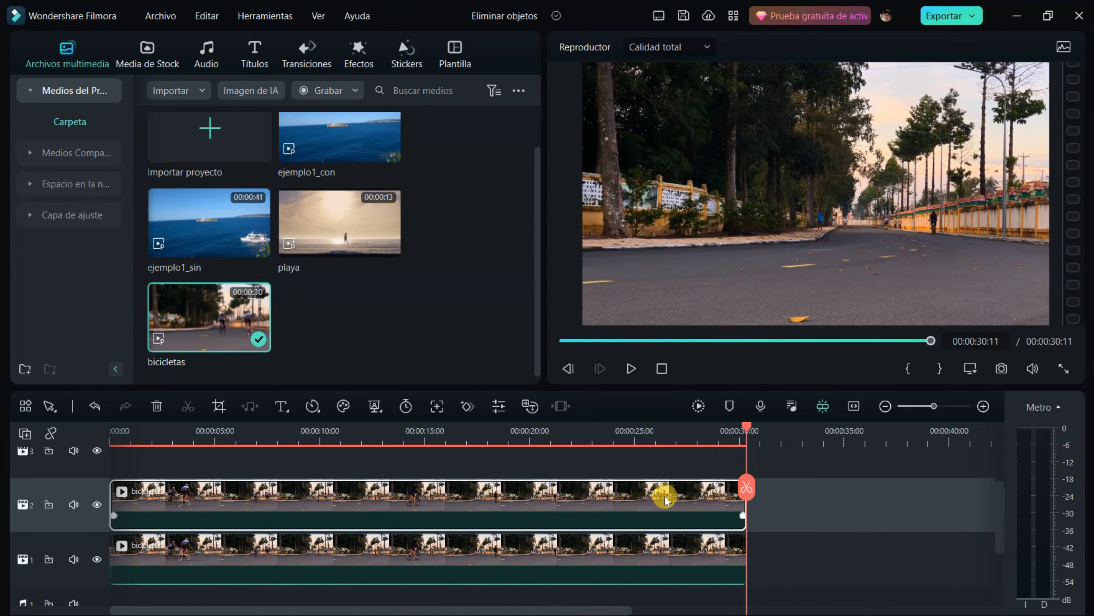
double_click(281, 494)
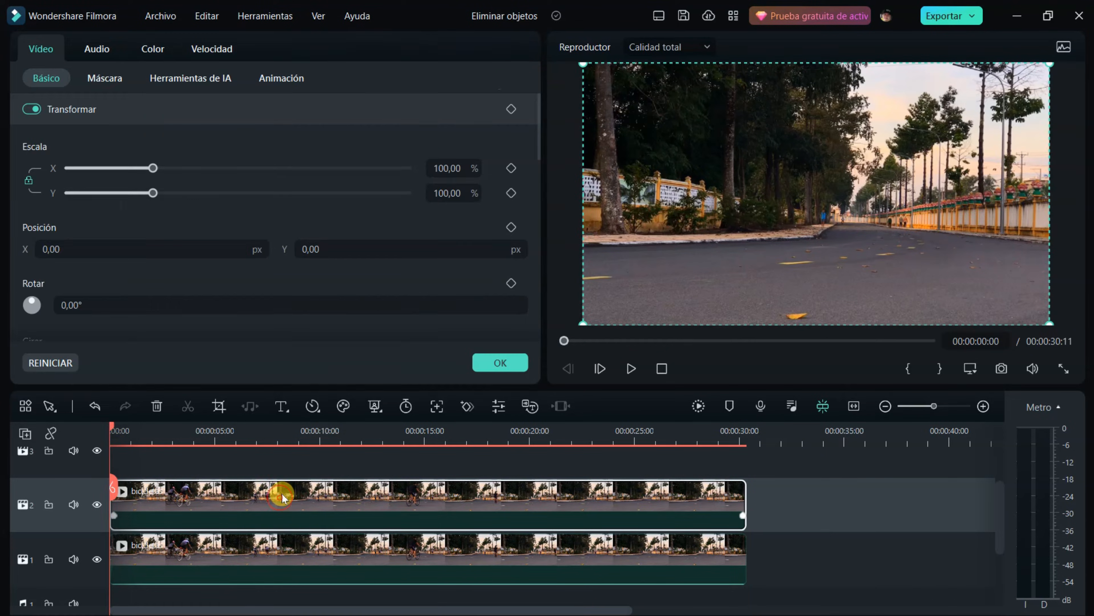
left_click(107, 79)
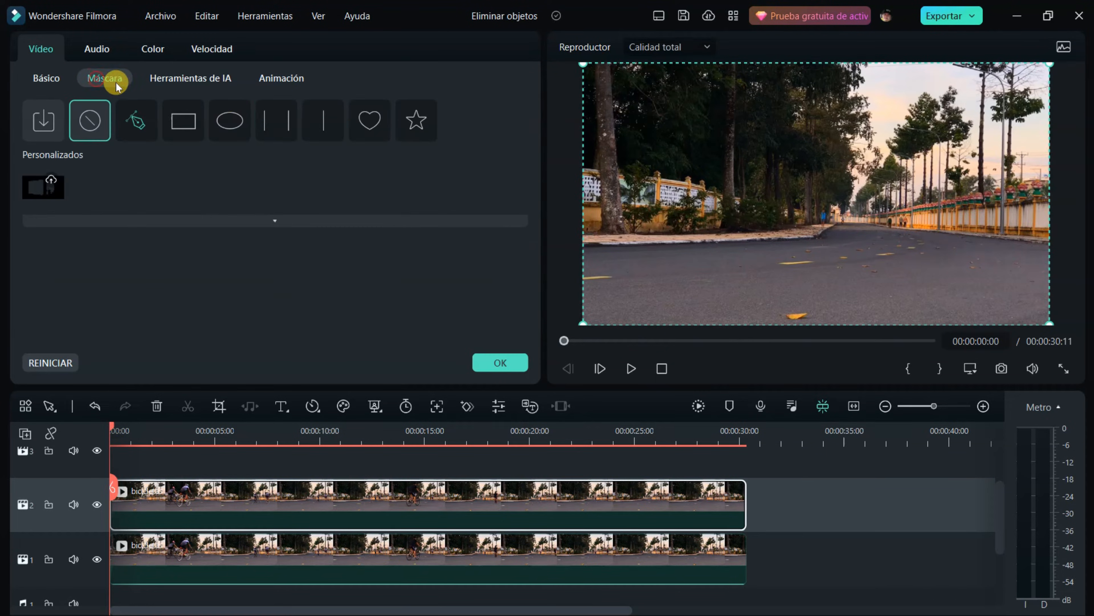
left_click(185, 125)
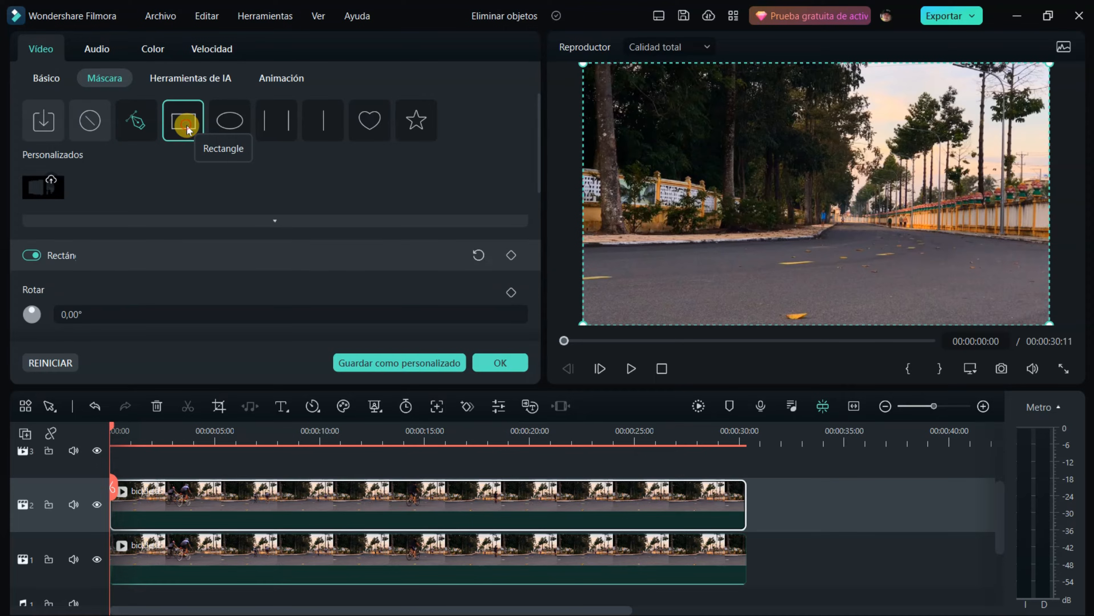
left_click_drag(813, 220, 797, 282)
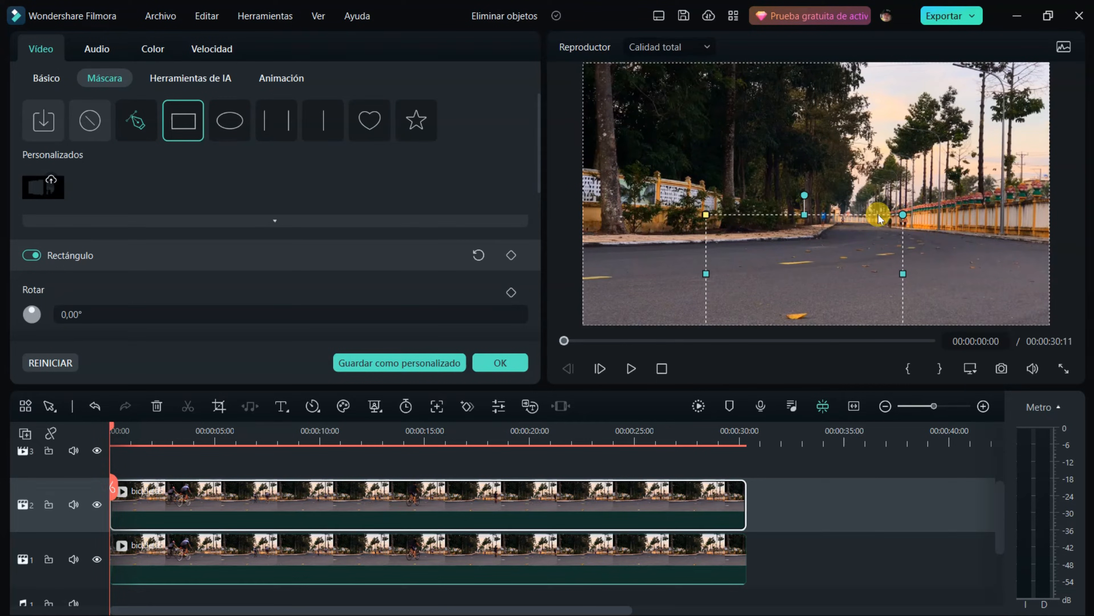
left_click_drag(901, 214, 864, 334)
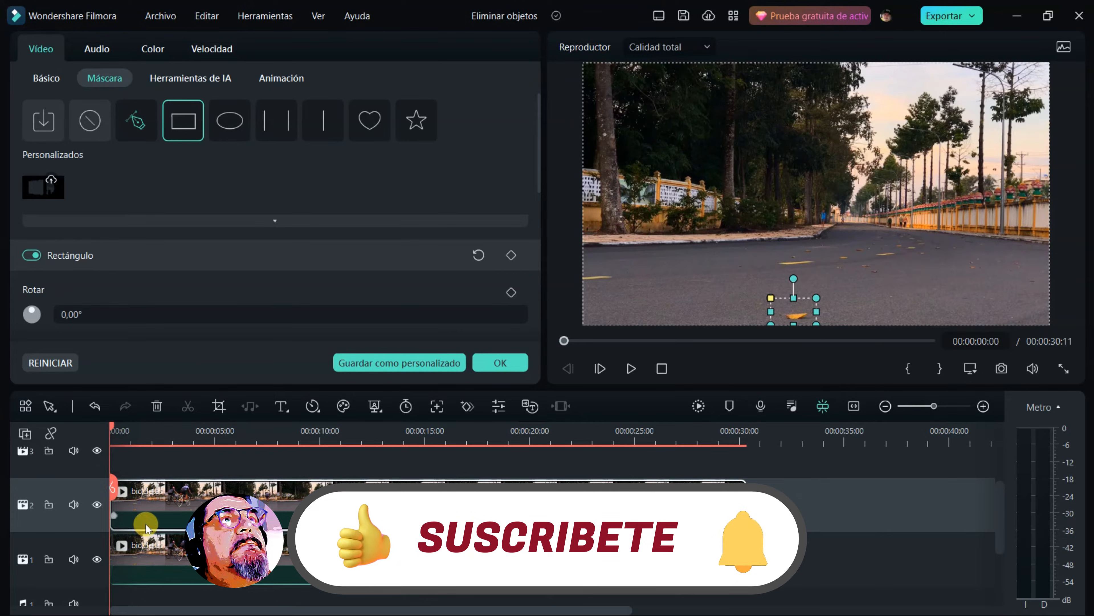
Invert the rectangle mask with a blur intensity of 3.66%, hiding track 1 while adjusting it and showing the track again.
left_click(96, 559)
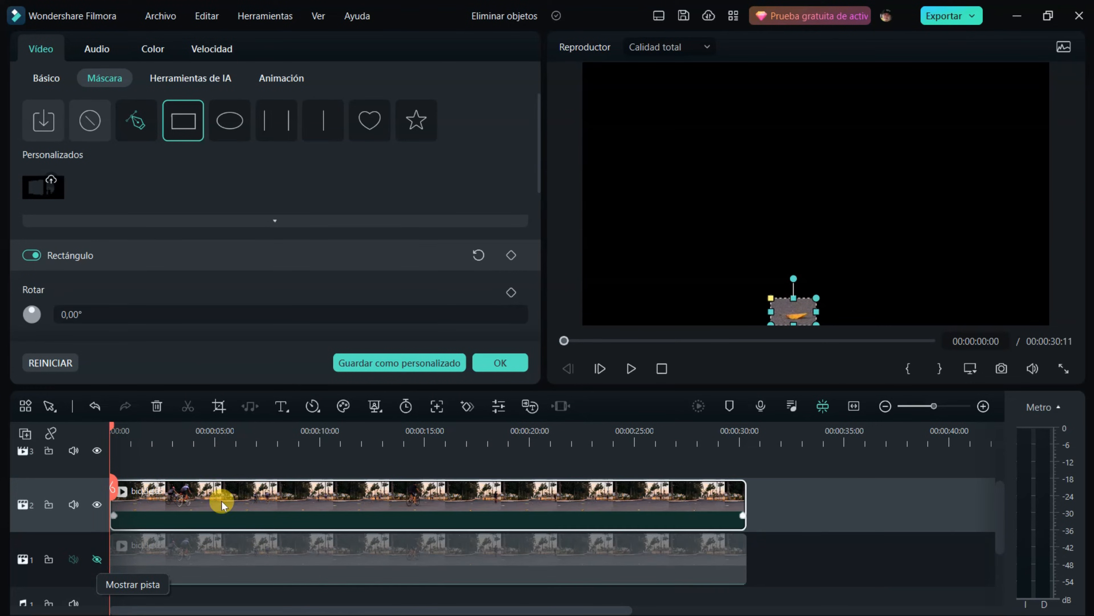
left_click_drag(534, 122, 540, 306)
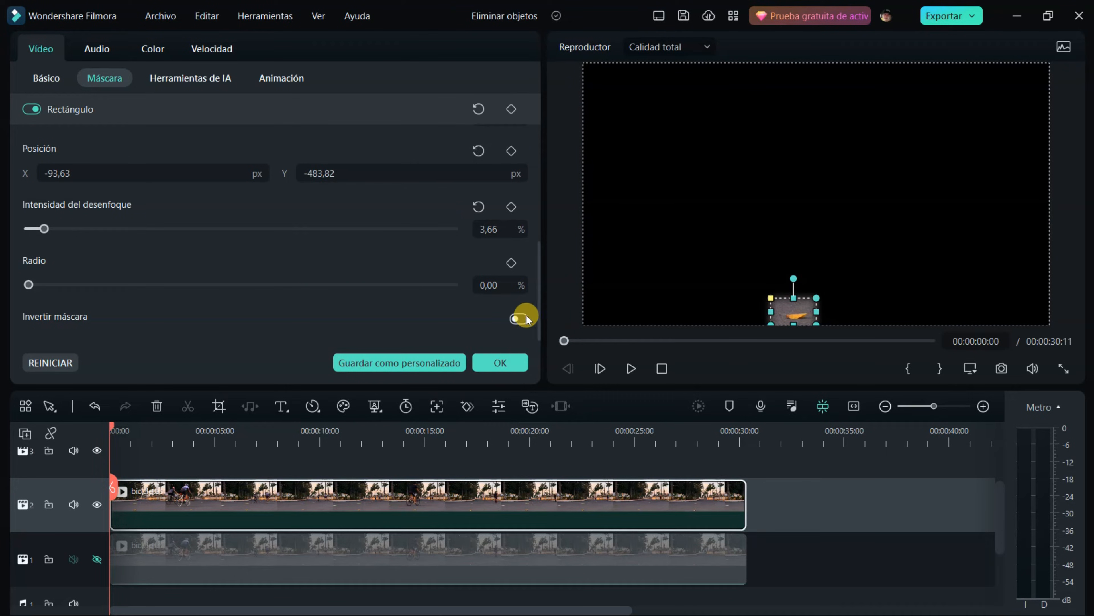
left_click(519, 318)
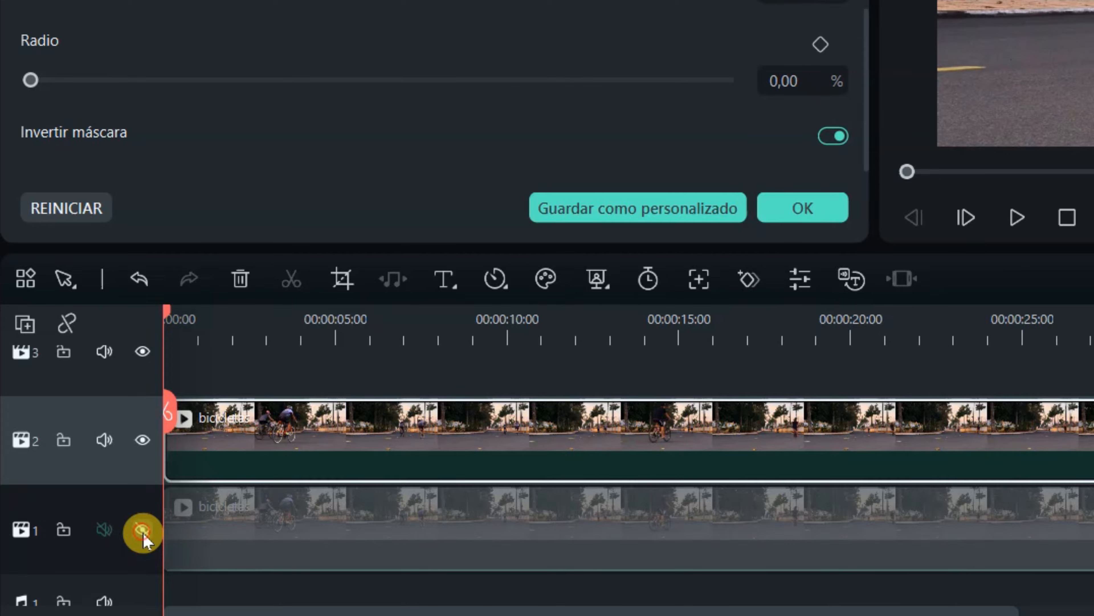
left_click(142, 532)
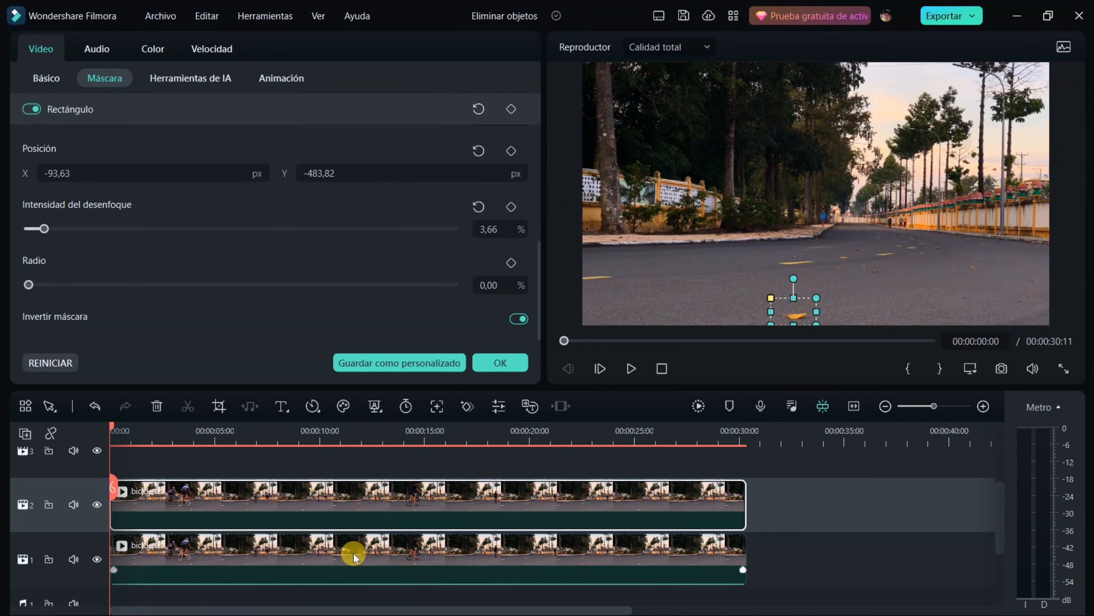
Scale the track 1 clip to 111.26% and shift it to X -65 px to cover the leaf, playing the result full screen.
left_click(427, 560)
left_click(43, 80)
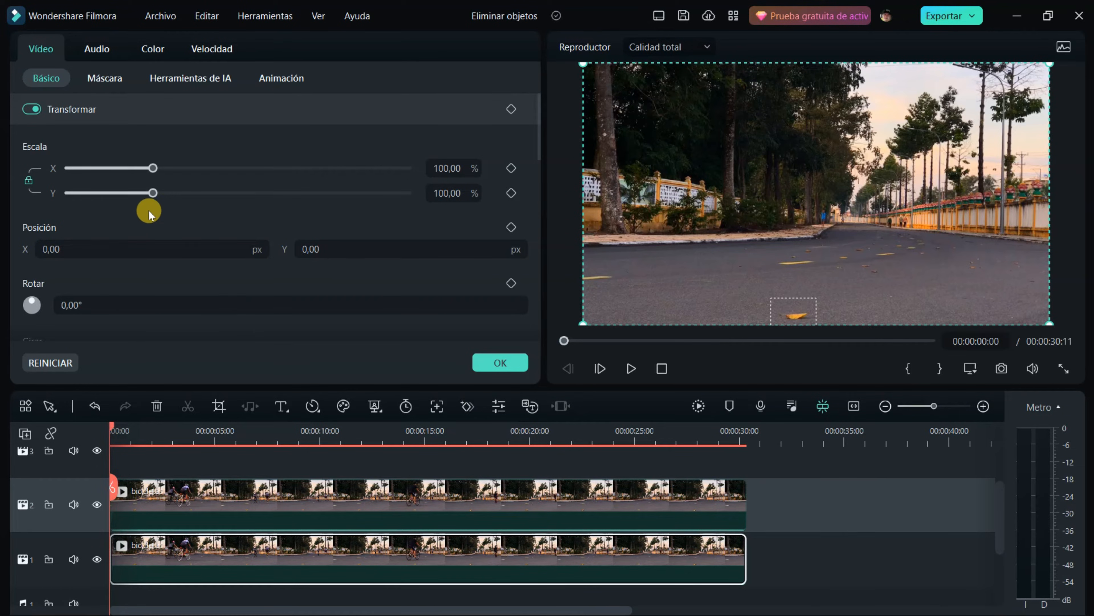
left_click_drag(155, 196, 163, 195)
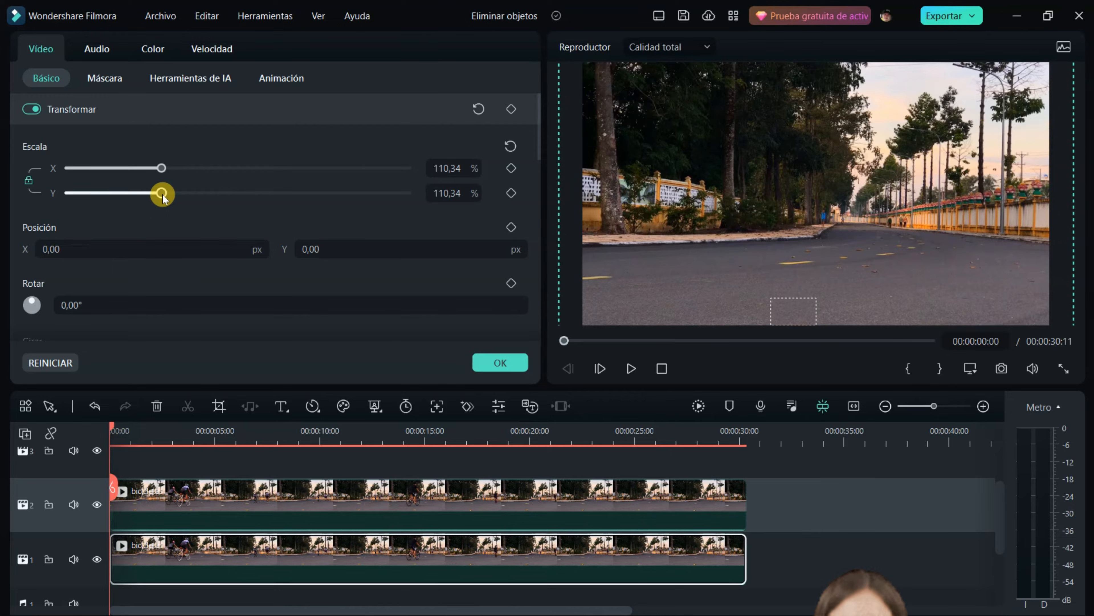
left_click_drag(162, 247, 171, 248)
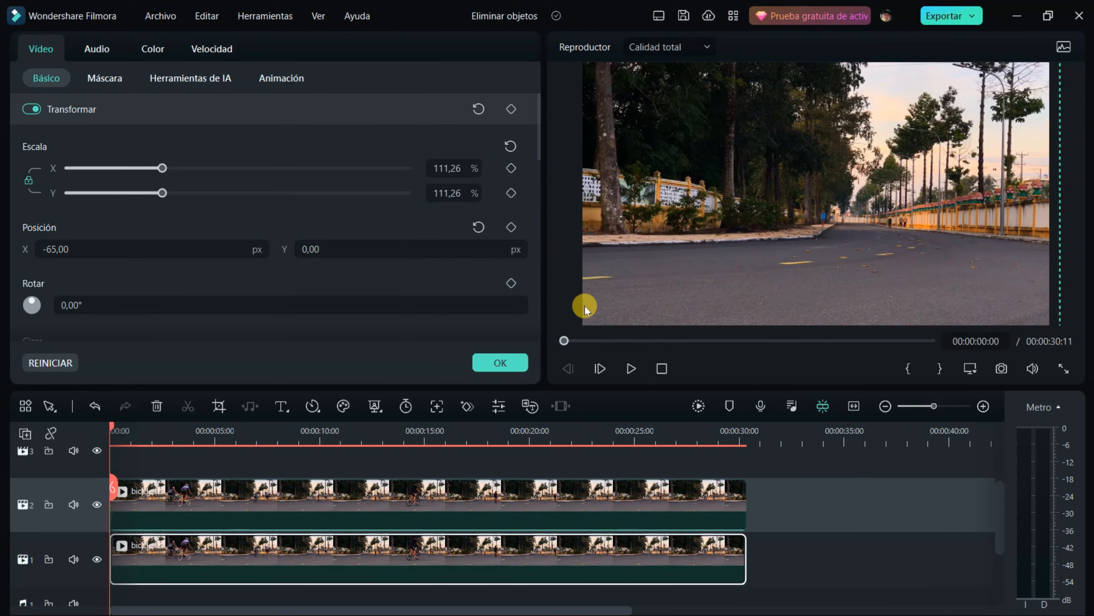
left_click(516, 363)
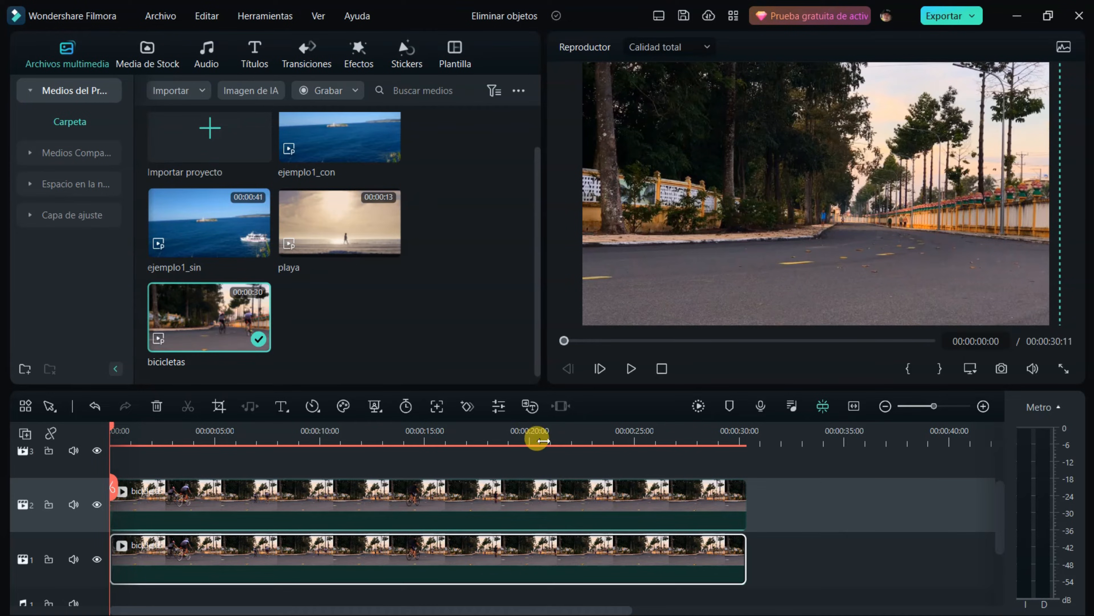
left_click(1066, 369)
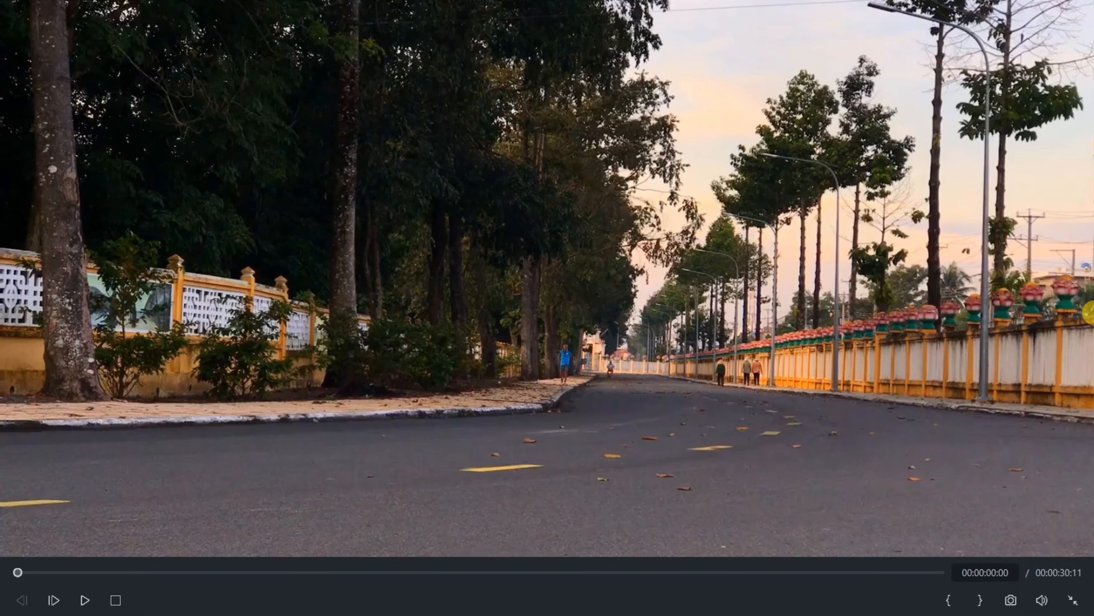
key("space")
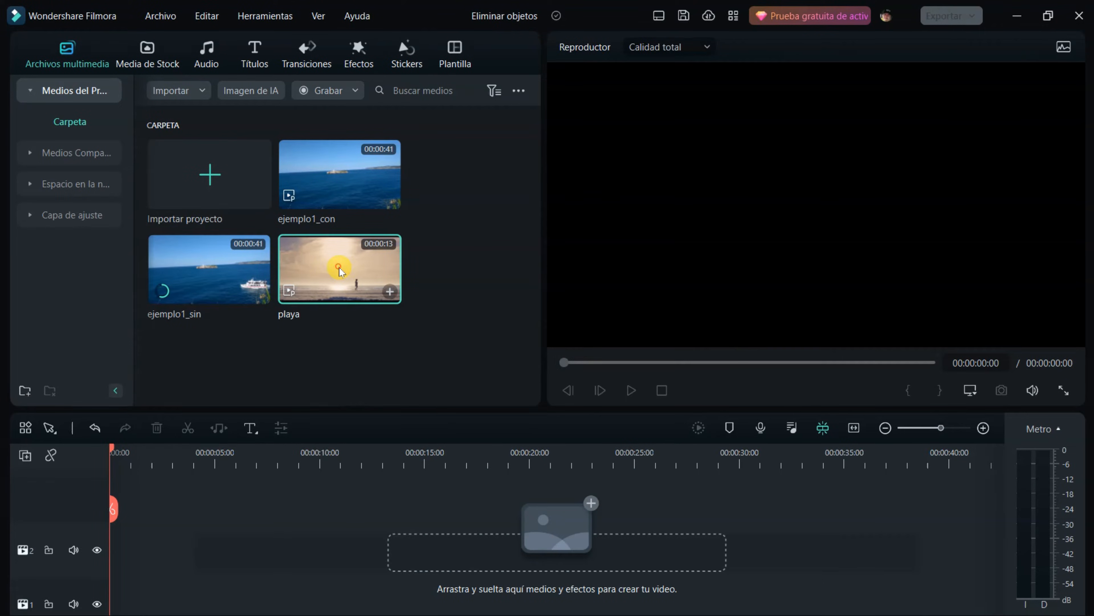
Place the playa clip at the start of track 2 and duplicate it onto track 3.
left_click_drag(339, 271, 121, 556)
left_click(606, 343)
left_click(167, 348)
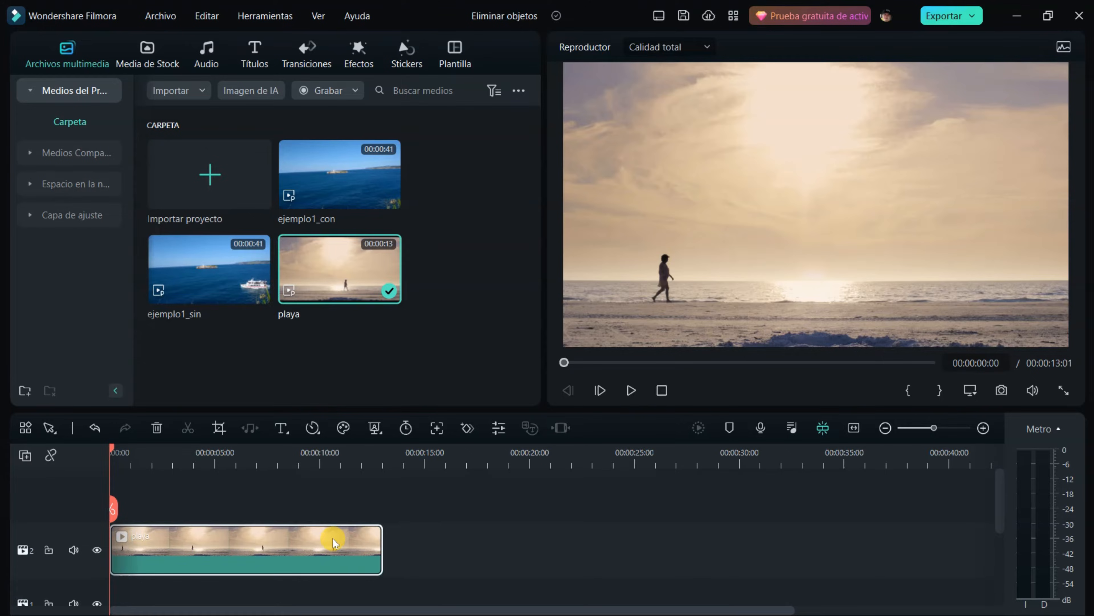
left_click_drag(333, 539, 332, 512, "alt")
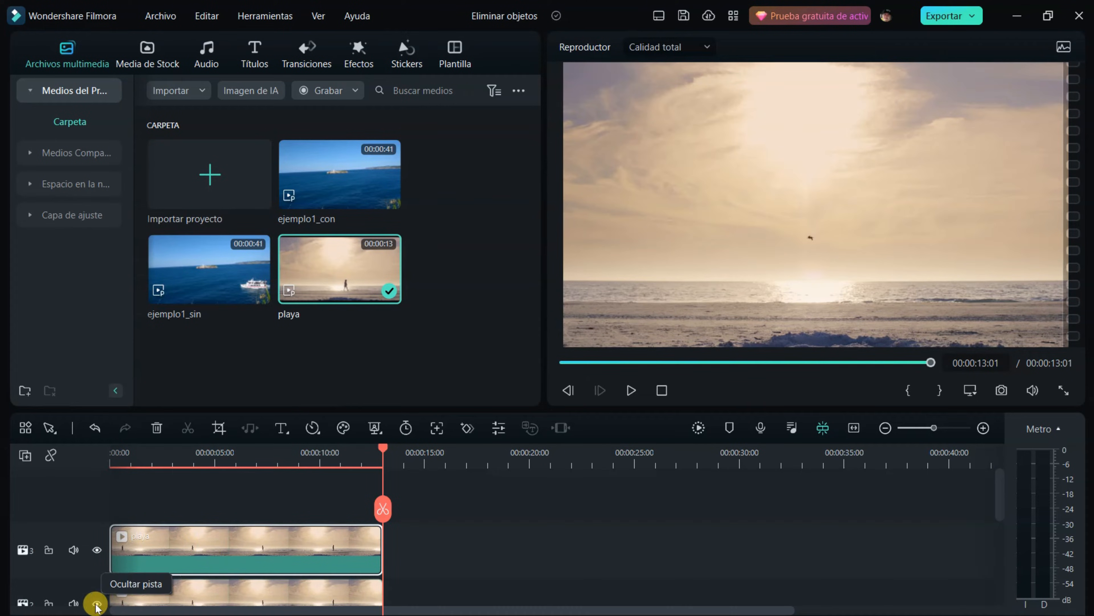
Hide video track 2, which holds the original playa clip.
scroll(124, 559, "down", 2)
left_click(97, 518)
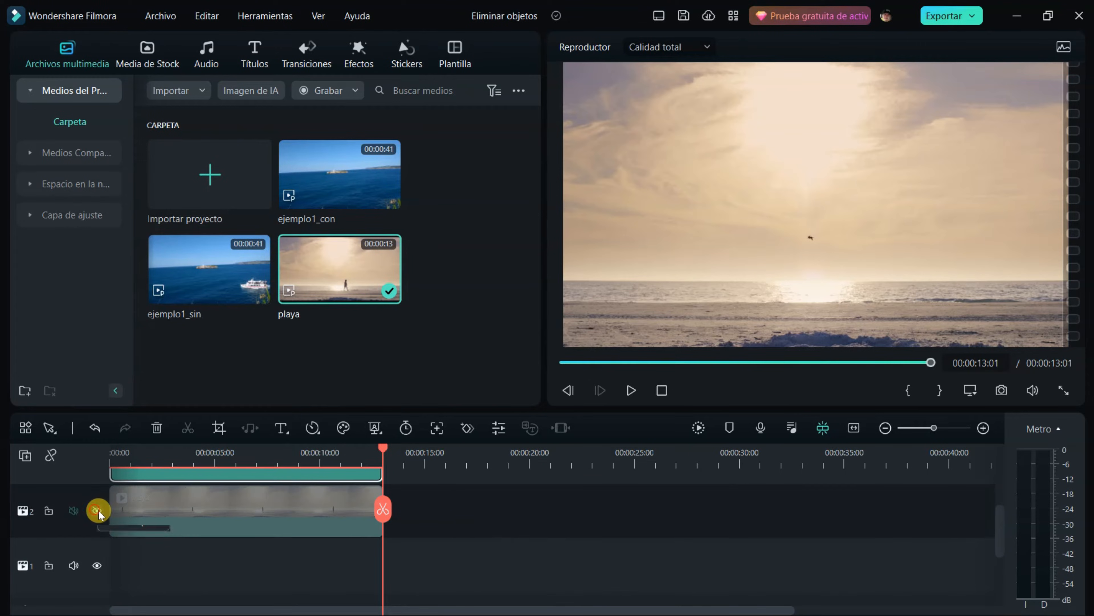
scroll(487, 538, "up", 2)
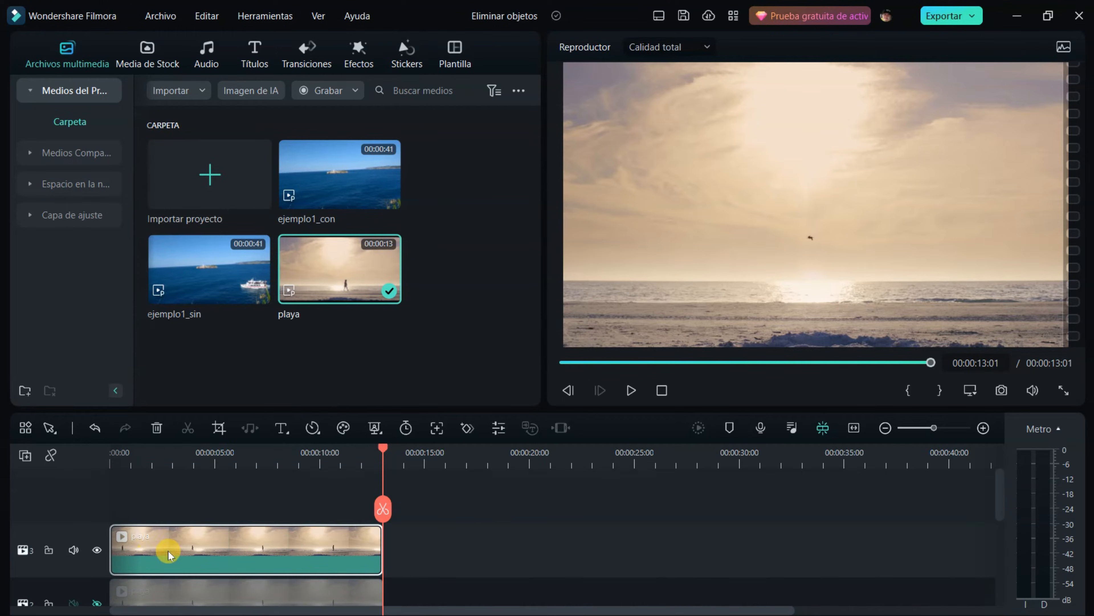
Mask the track 3 playa clip with a circle around the walking person, about 15% wide and 17% high.
double_click(325, 545)
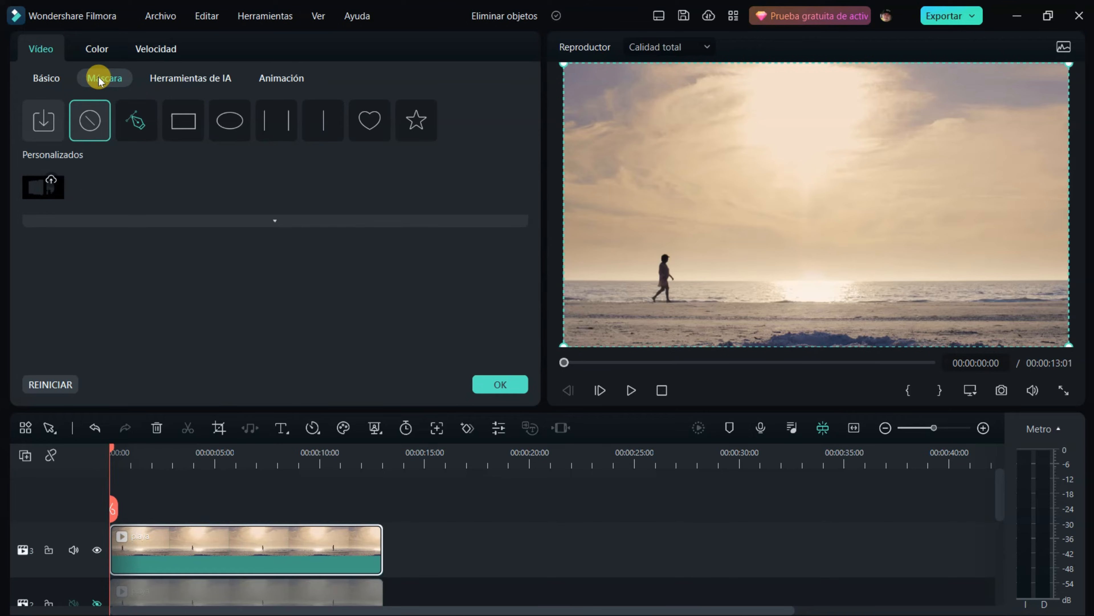
left_click(230, 122)
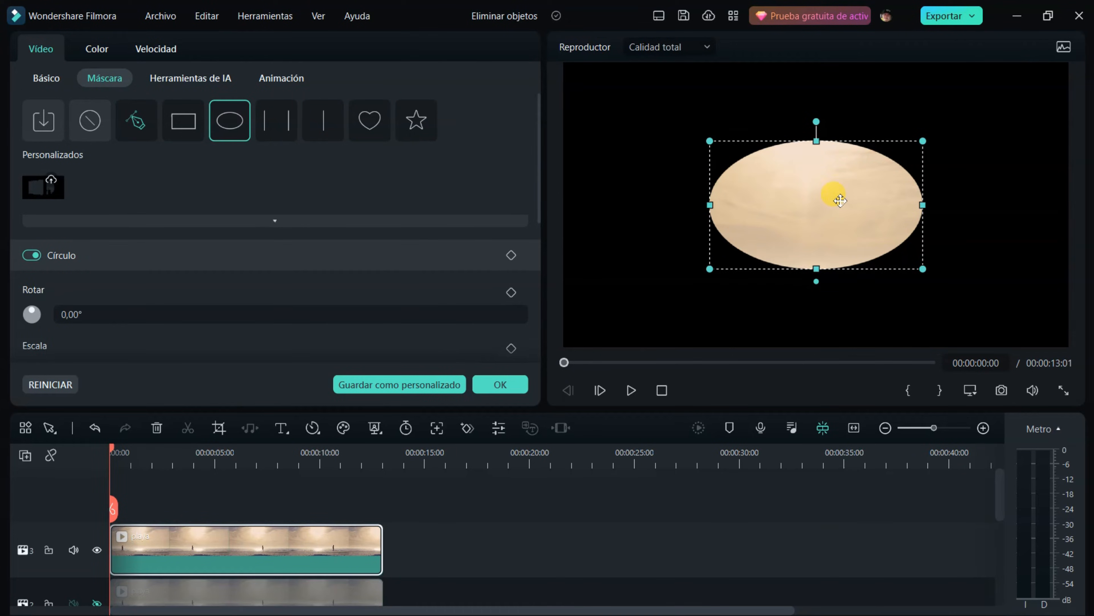
left_click(710, 209)
left_click_drag(794, 204, 647, 259)
left_click_drag(565, 268, 672, 282)
left_click_drag(664, 338, 665, 311)
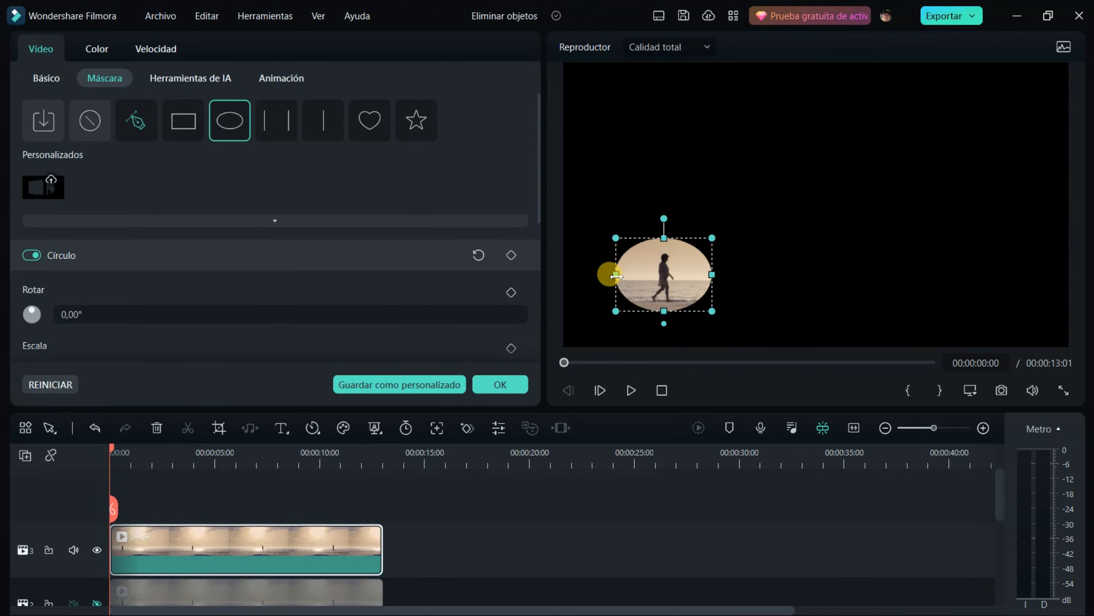
left_click_drag(611, 274, 632, 274)
left_click(517, 384)
Set the circle mask's blur intensity to 17%.
double_click(326, 546)
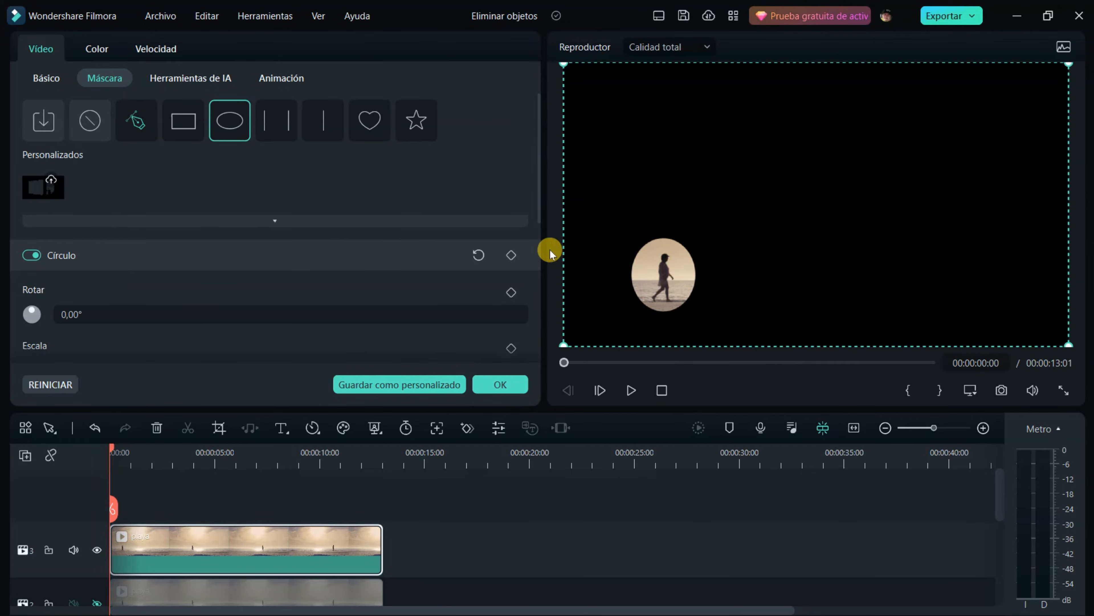
left_click_drag(549, 249, 539, 375)
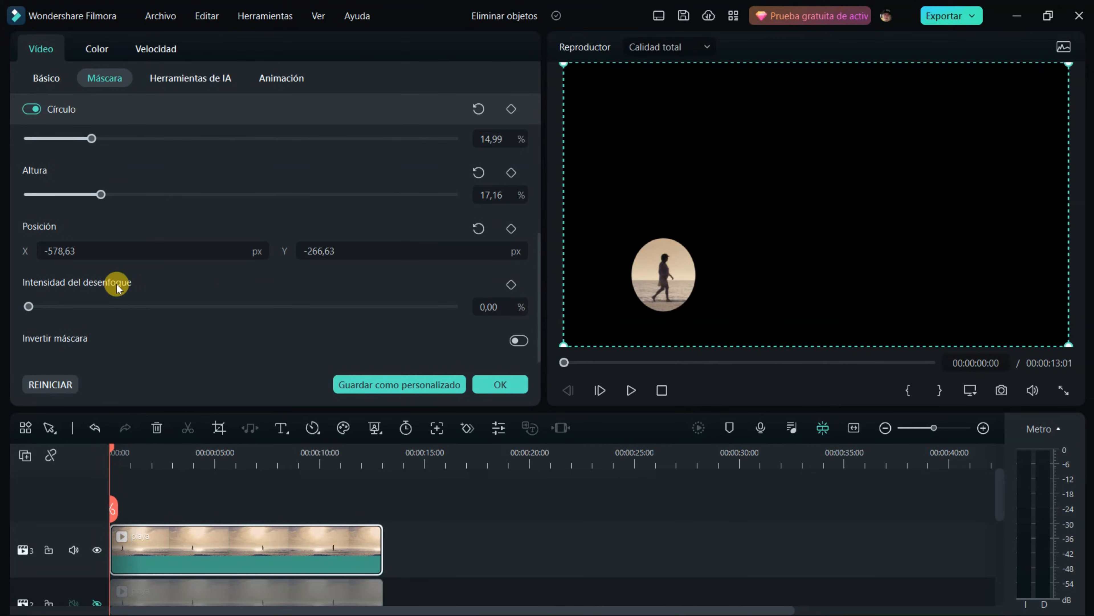
left_click_drag(491, 308, 506, 308)
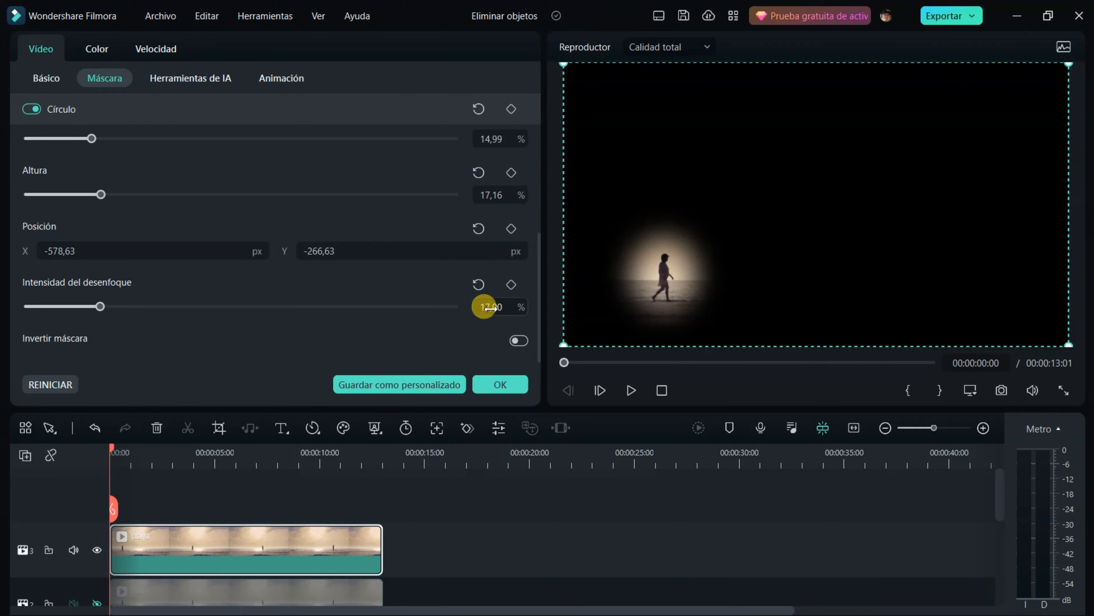
Keyframe the circle mask at 00:00:00:00, 00:00:01:00 and 00:00:02:08, moving it to follow the walking person.
scroll(401, 214, "up", 5)
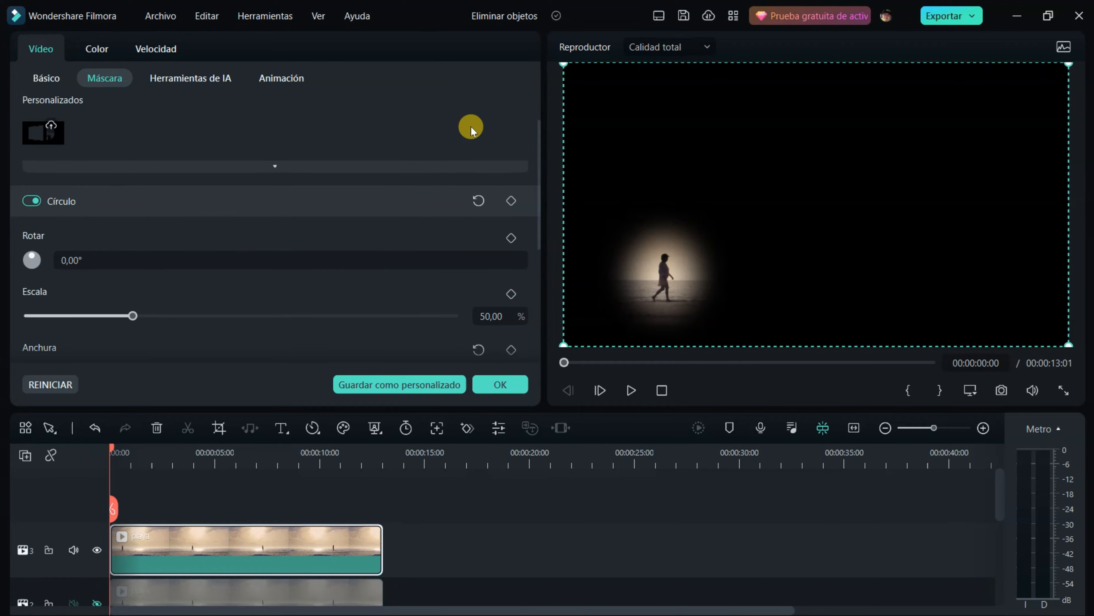
left_click(515, 203)
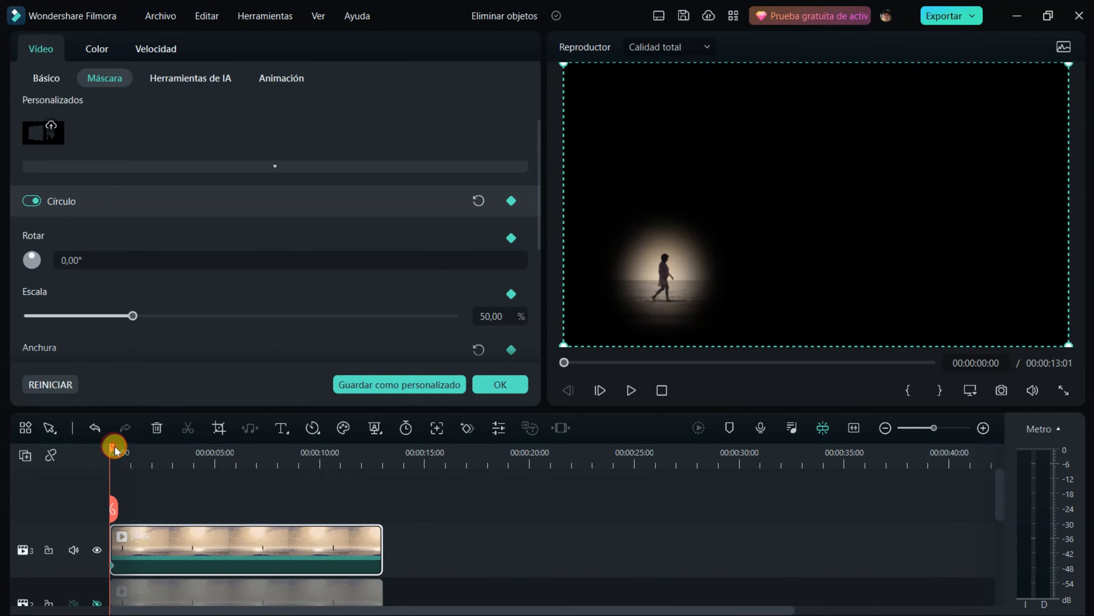
left_click_drag(115, 449, 131, 451)
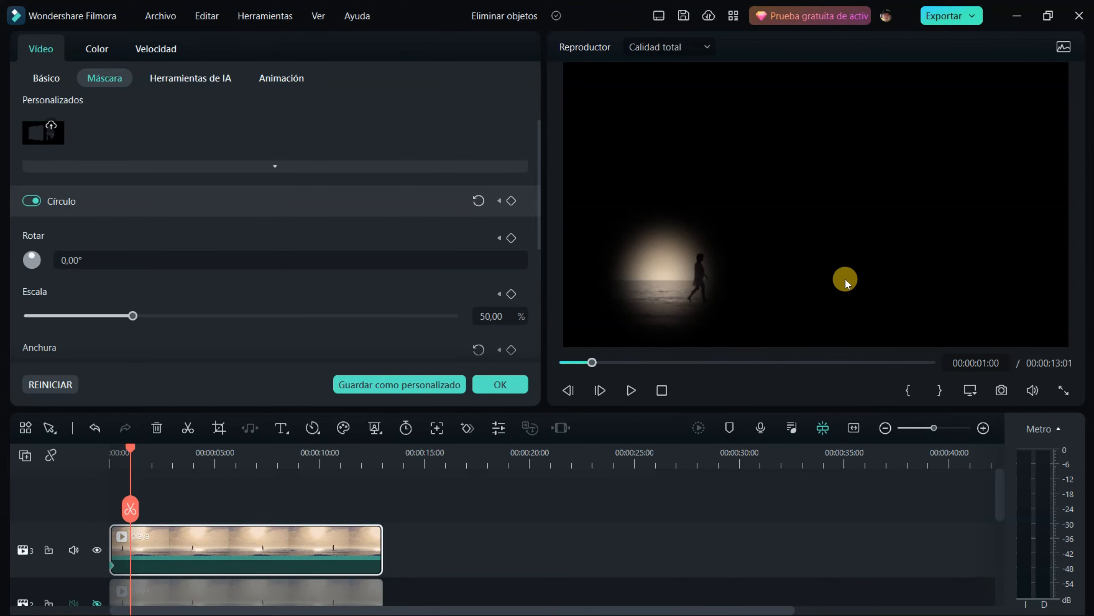
left_click_drag(666, 278, 700, 276)
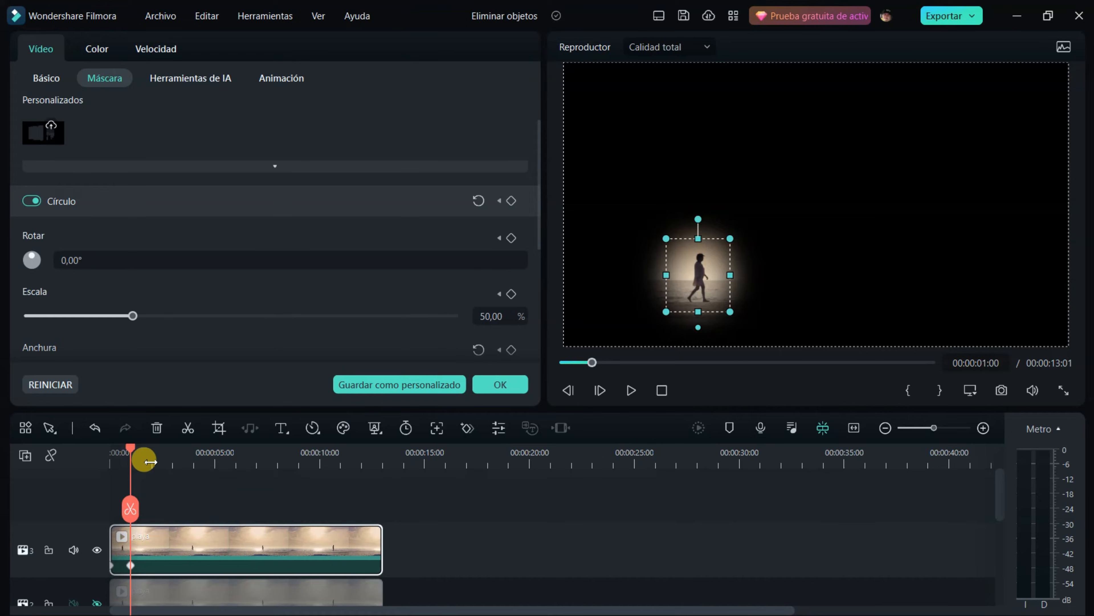
left_click_drag(134, 452, 157, 452)
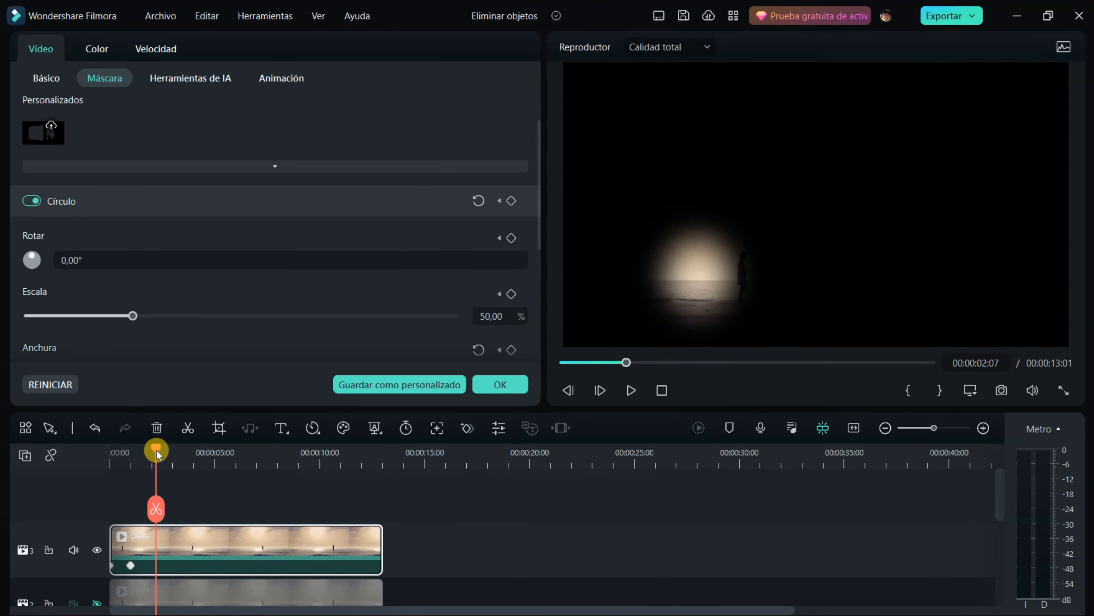
left_click_drag(698, 279, 739, 276)
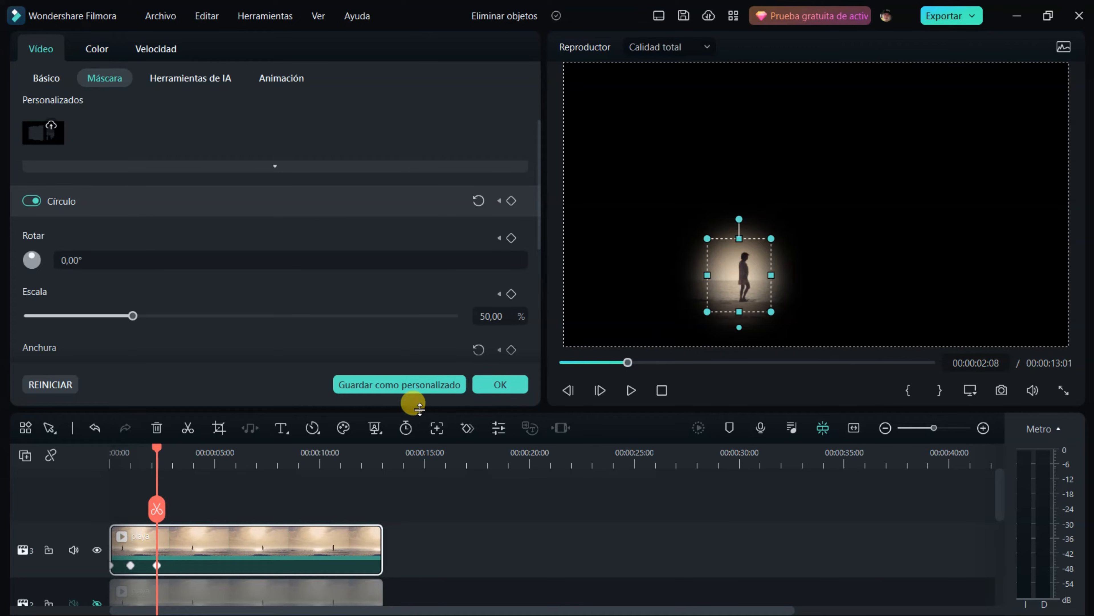
Keyframe the circle mask at 00:00:03:18, about 00:00:05:00 and 00:00:06:03, moving it to follow the walking person.
left_click_drag(158, 453, 190, 453)
left_click_drag(740, 287, 787, 276)
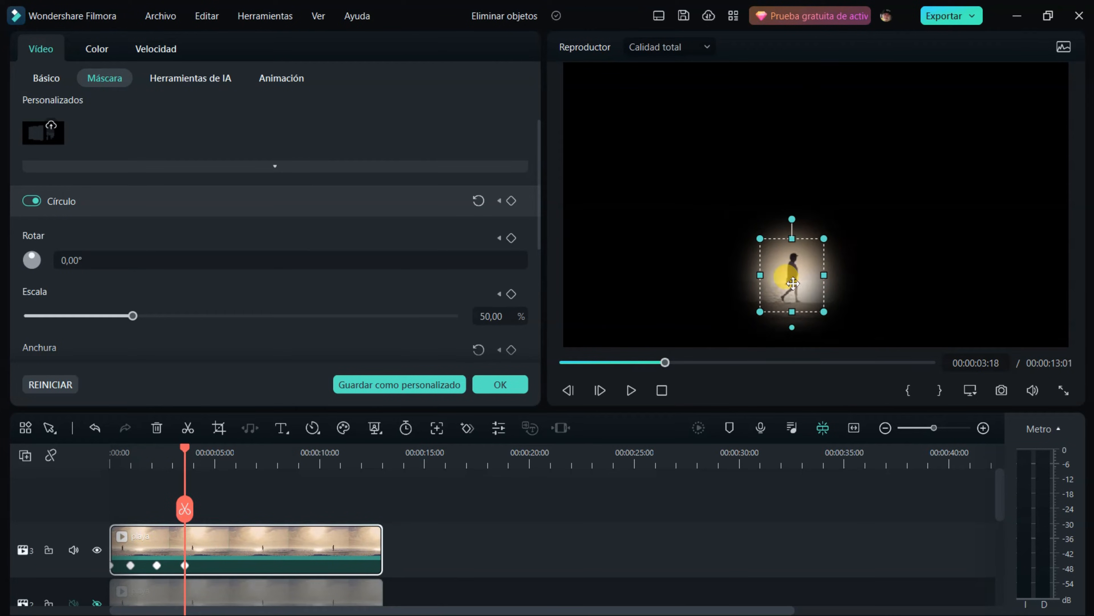
left_click_drag(185, 452, 215, 452)
left_click_drag(787, 276, 843, 276)
left_click_drag(215, 452, 238, 453)
left_click_drag(843, 276, 884, 276)
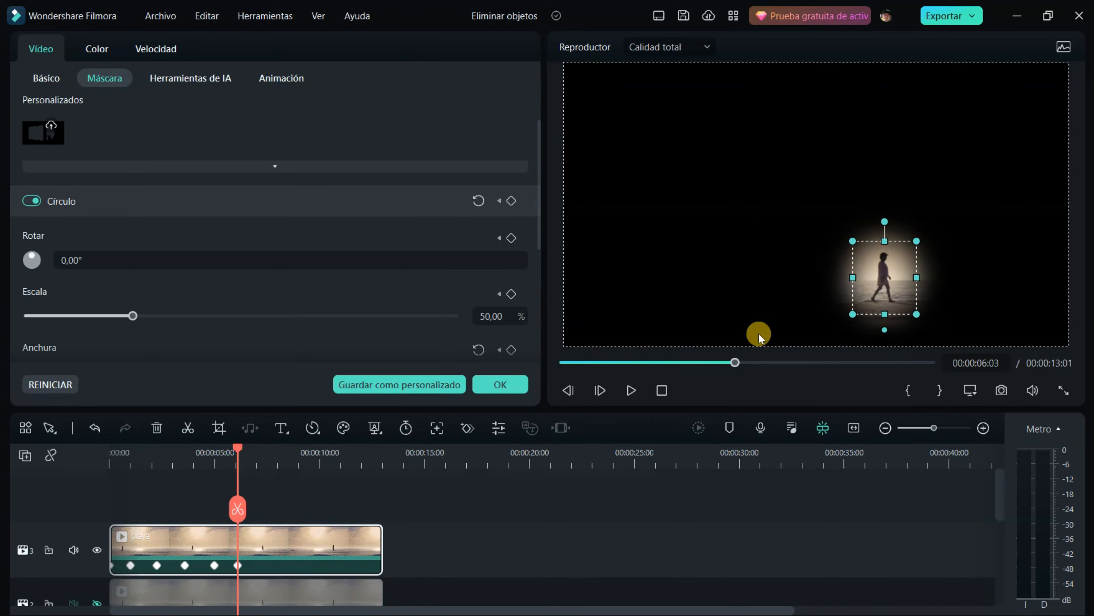
Continue keyframing the mask along the person's walk until it leaves the frame at 00:00:11:10, and accept the mask settings.
left_click_drag(239, 453, 269, 453)
left_click_drag(882, 277, 936, 276)
left_click_drag(269, 451, 291, 451)
left_click_drag(936, 277, 967, 275)
left_click_drag(291, 450, 318, 450)
left_click_drag(966, 275, 1029, 275)
left_click_drag(318, 450, 348, 450)
left_click_drag(1029, 279, 1082, 282)
left_click(520, 387)
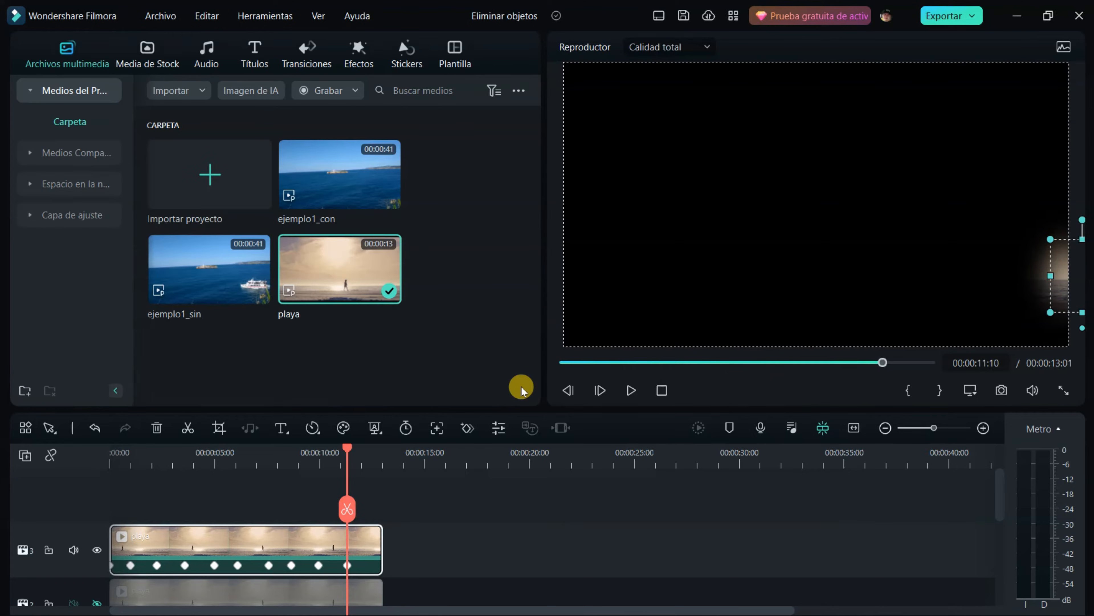
Invert the circle mask on the track 3 playa clip and play the clip from the start to check the mask's path.
left_click(660, 368)
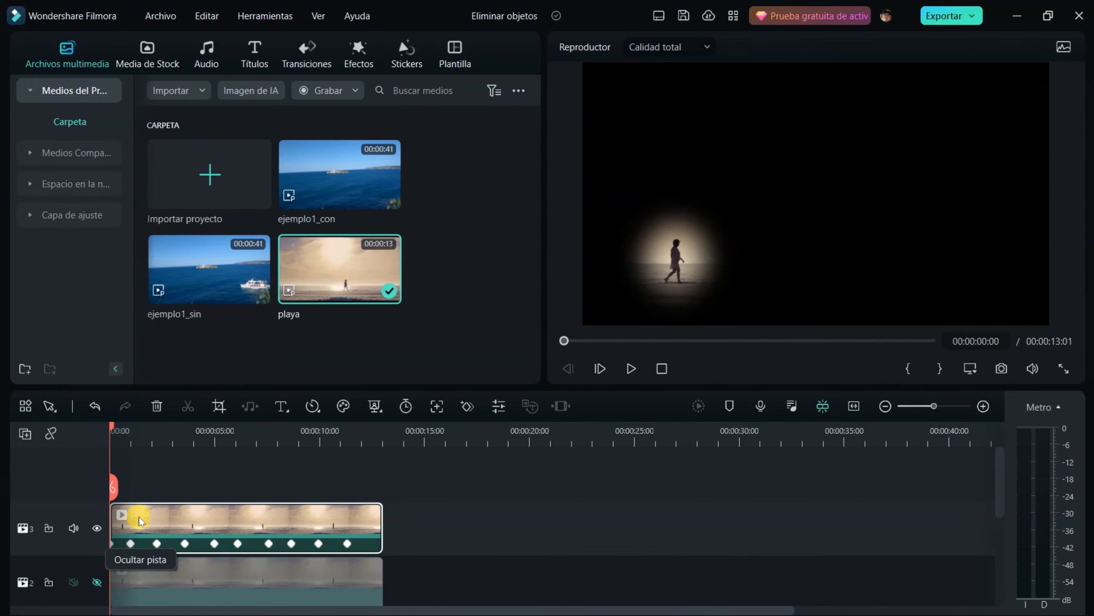
double_click(238, 520)
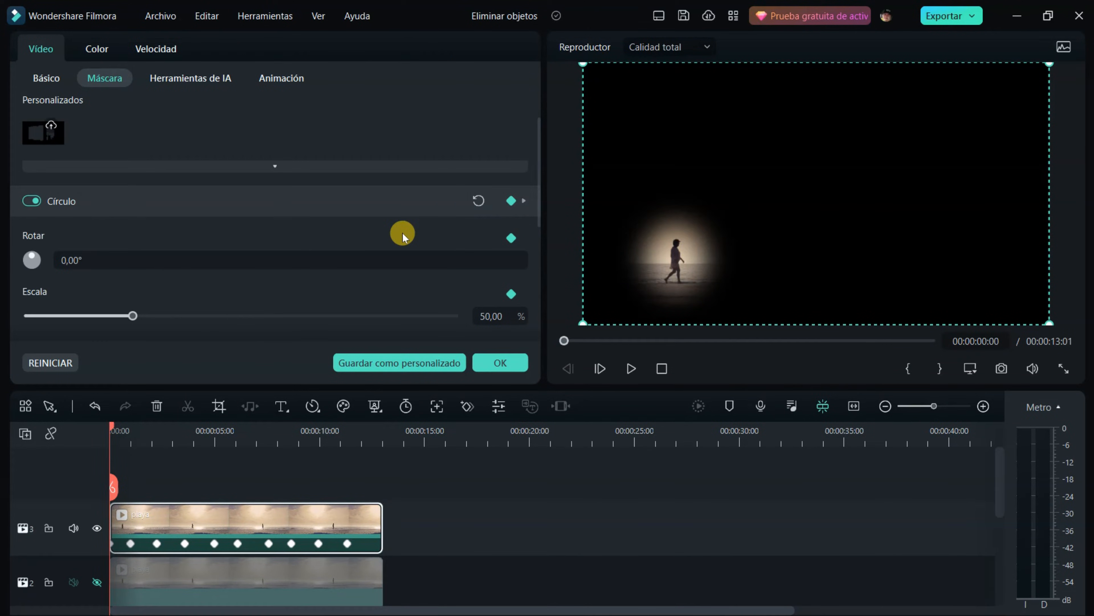
scroll(396, 229, "down", 5)
left_click(520, 319)
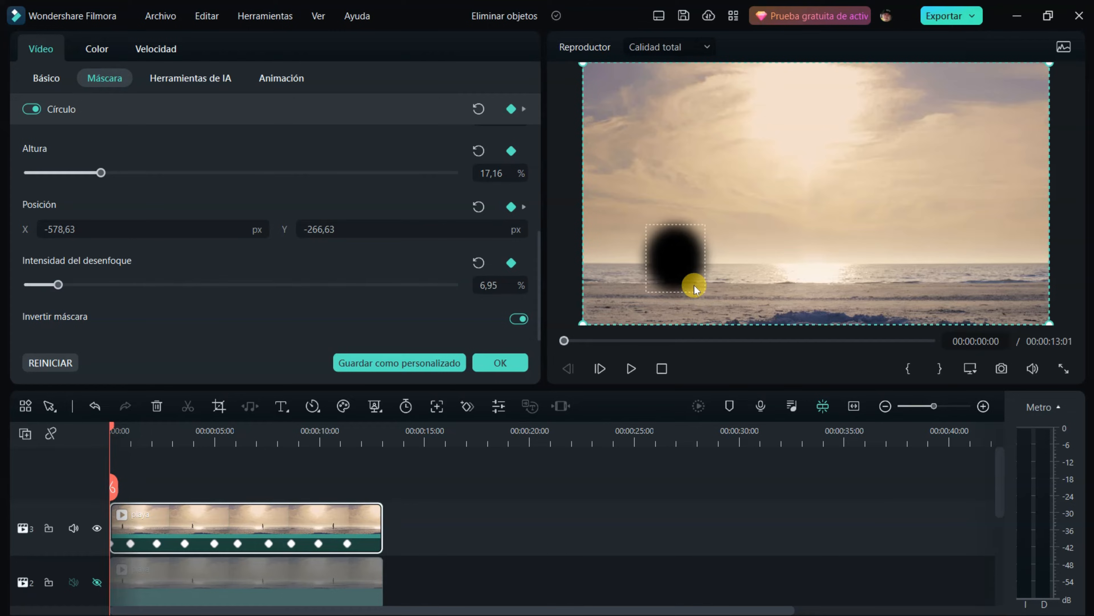
left_click(631, 369)
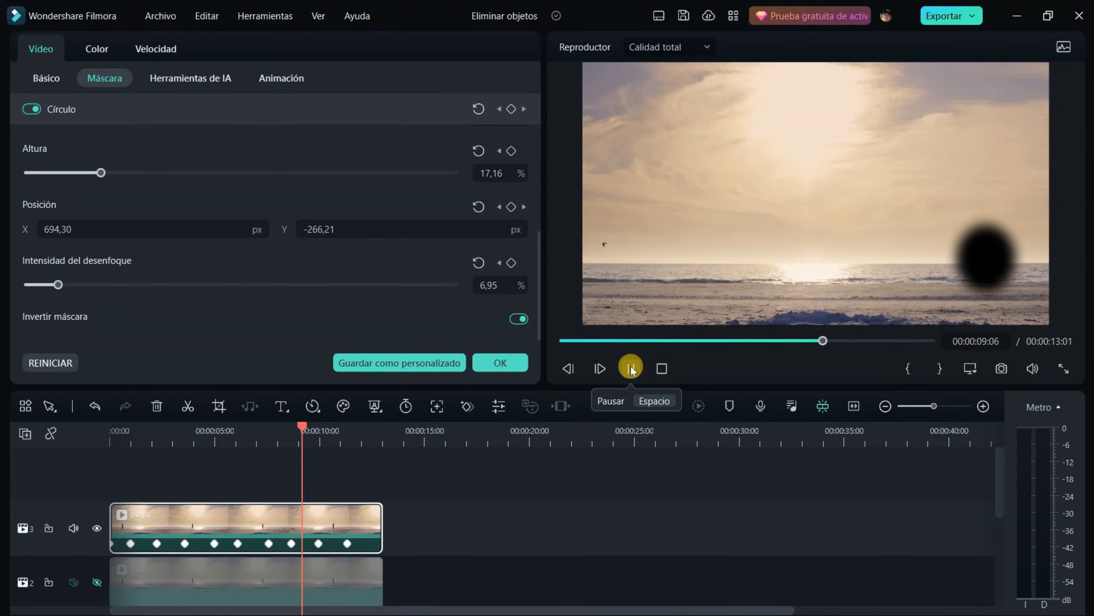
left_click(629, 372)
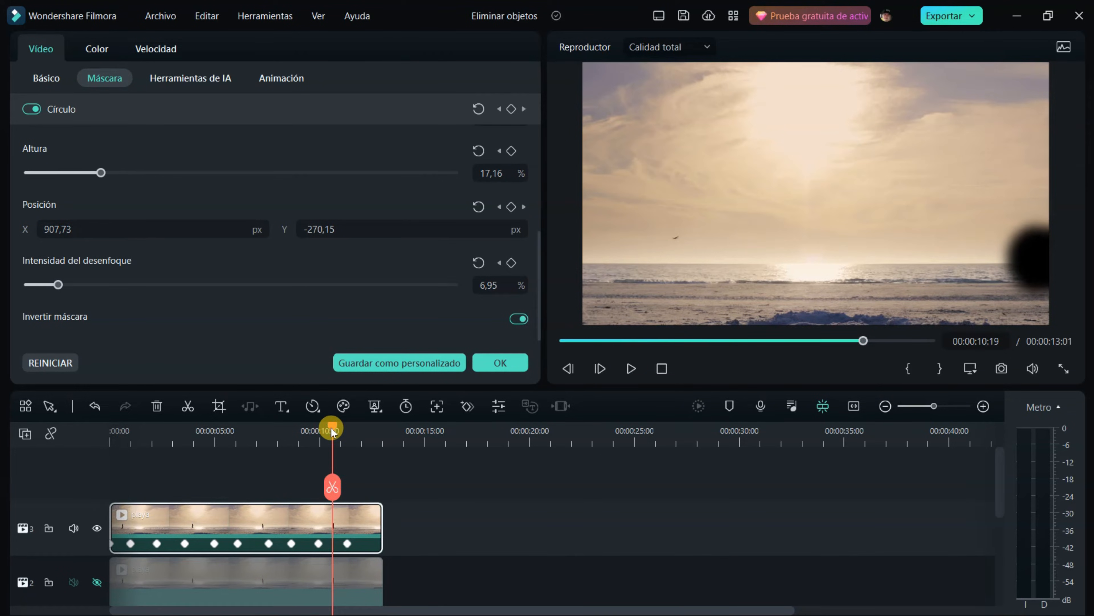
Show video track 2 again and preview the combined tracks from the beginning to about 00:00:07:00.
left_click_drag(332, 431, 107, 463)
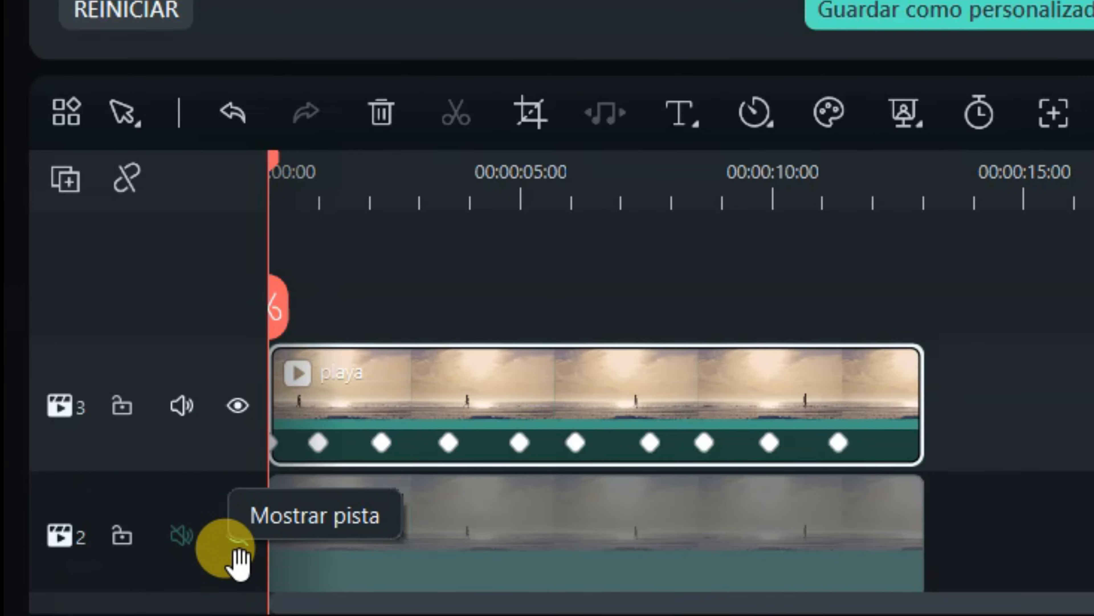
left_click(236, 548)
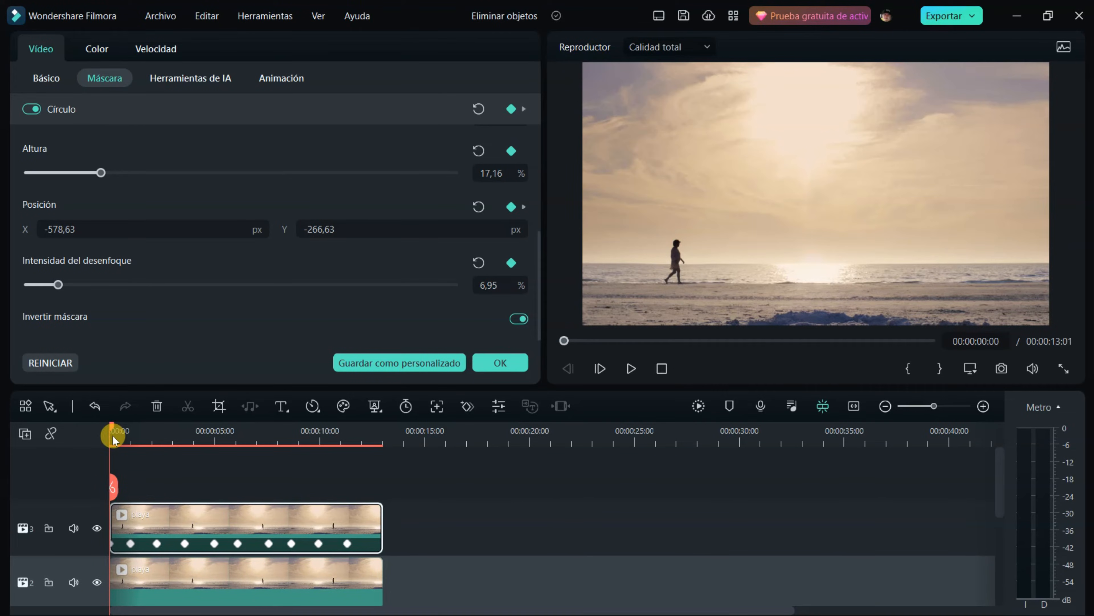
left_click_drag(111, 428, 255, 452)
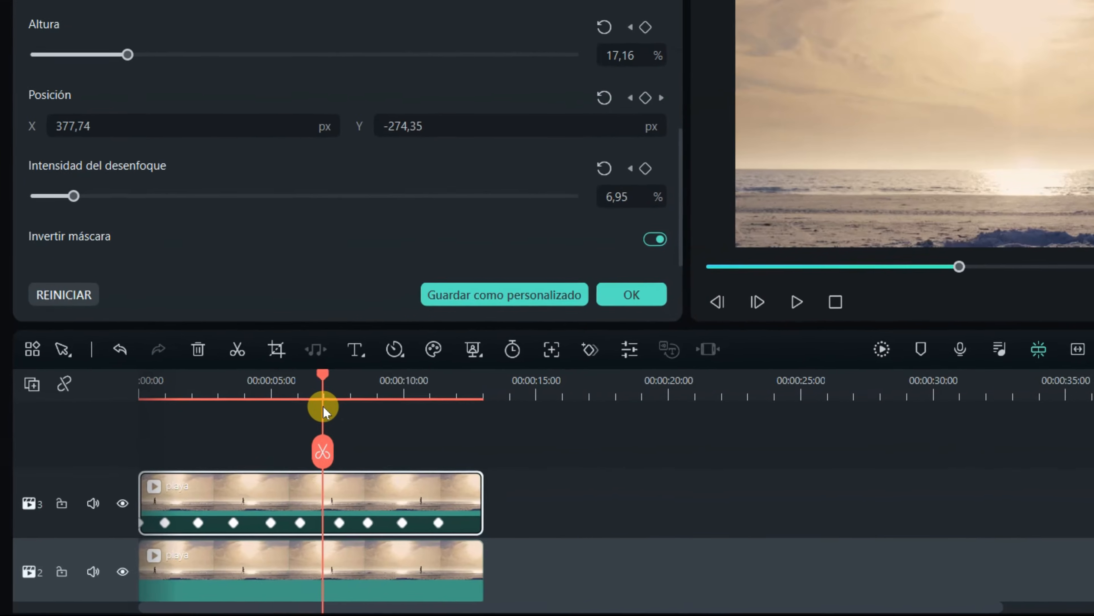
Split the playa clip on track 2 near its midpoint, just before 00:00:07:00.
left_click_drag(323, 405, 311, 410)
left_click_drag(379, 368, 373, 366)
left_click(434, 558)
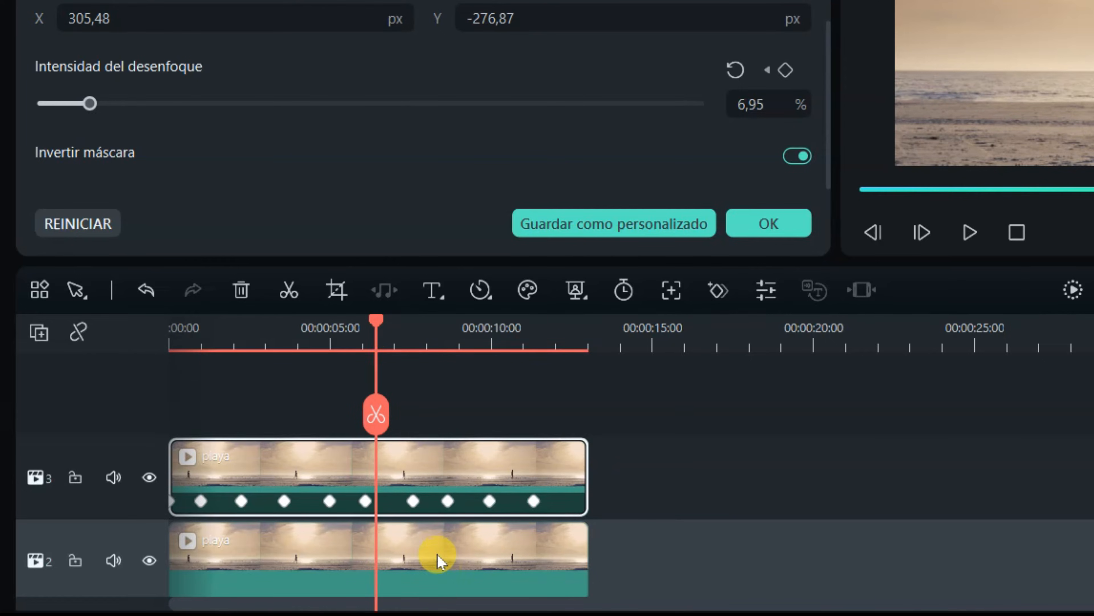
left_click(384, 320)
left_click(387, 427)
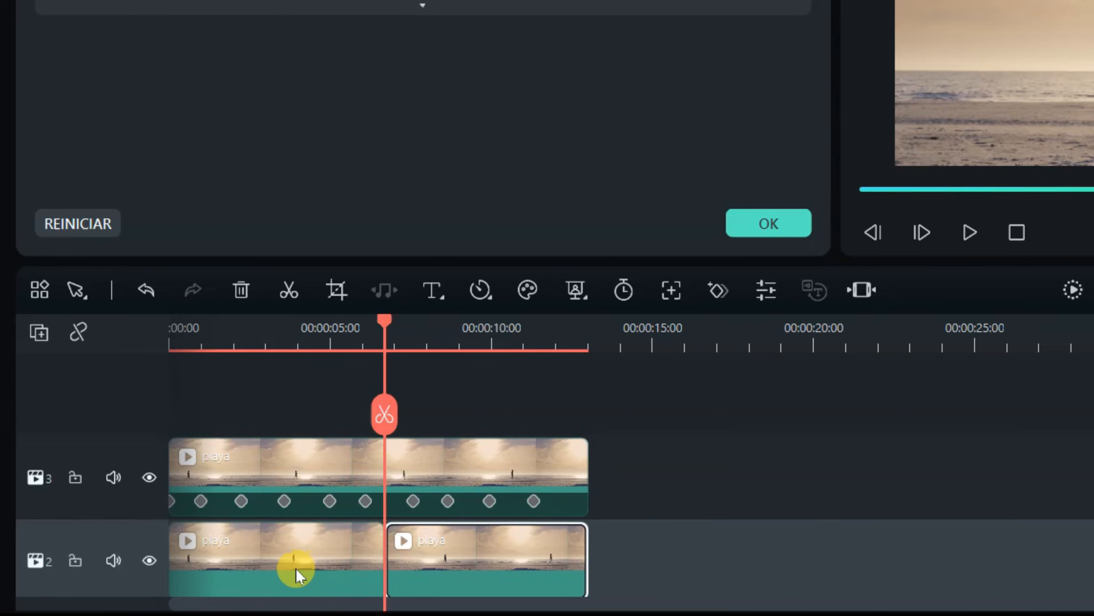
Swap the two halves of the track 2 clip so the second half starts the timeline and the first half follows it.
left_click_drag(297, 575, 720, 536)
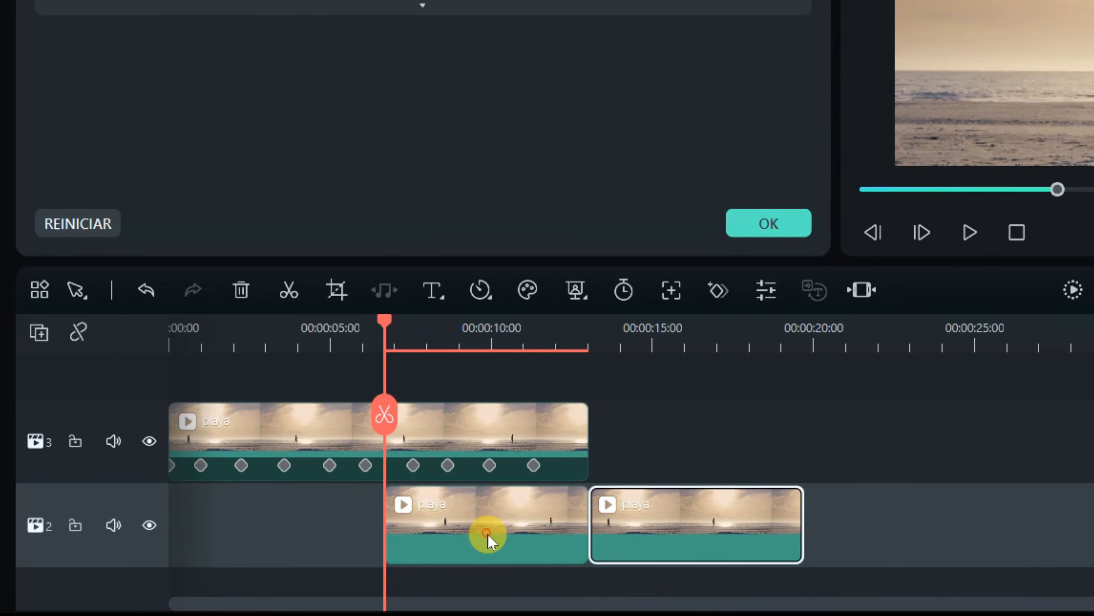
left_click_drag(487, 539, 263, 522)
left_click_drag(631, 515, 436, 526)
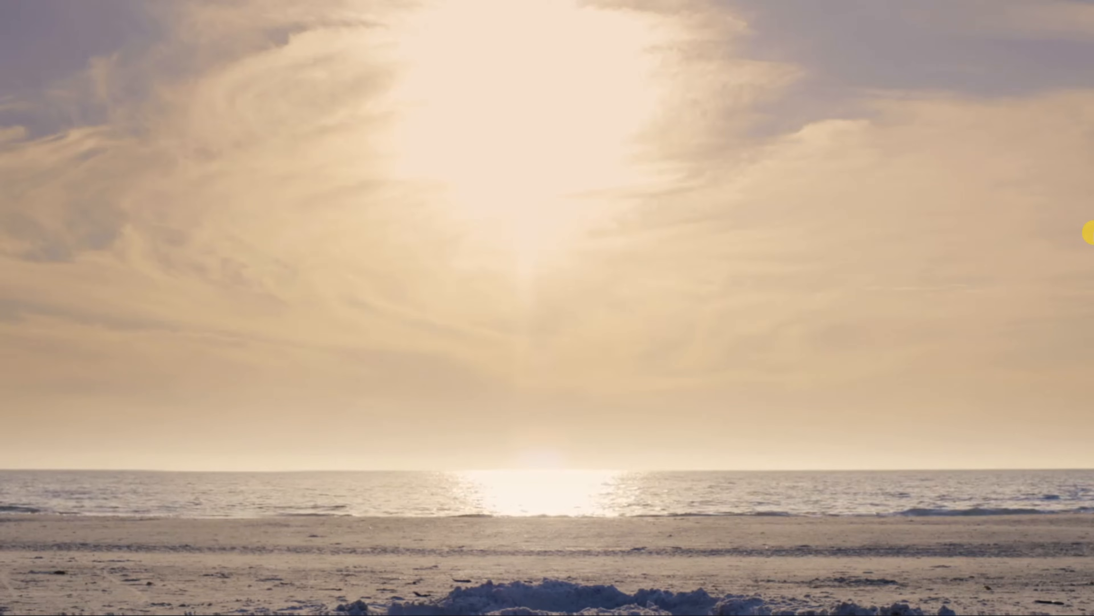